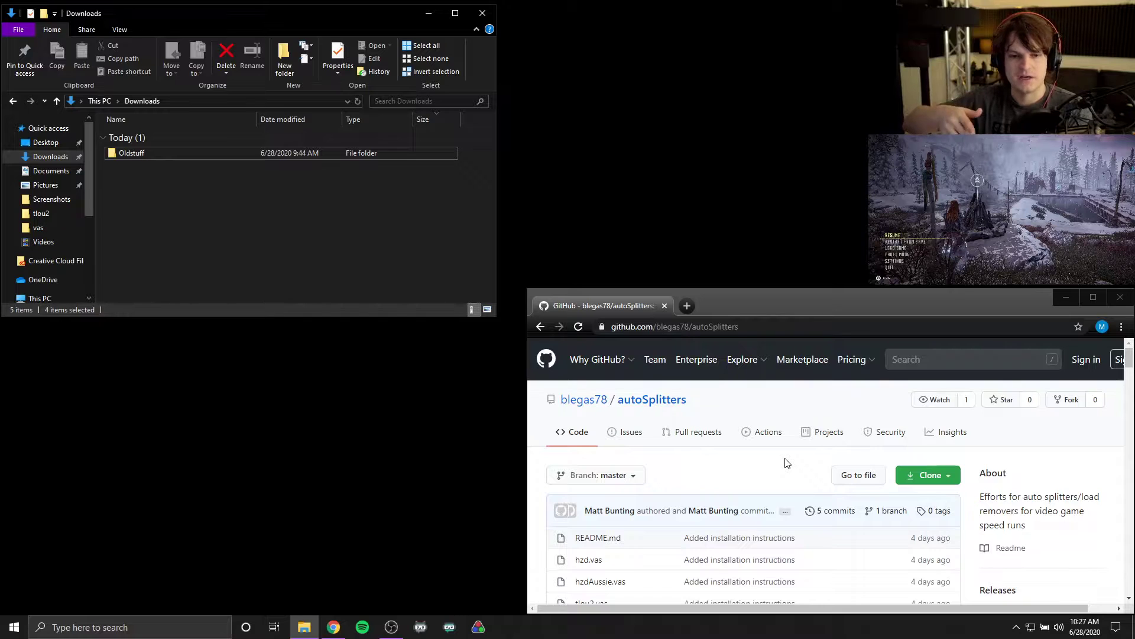
- Download the autoSplitters repository from GitHub as a ZIP archive and dismiss the download notices
left_click(743, 303)
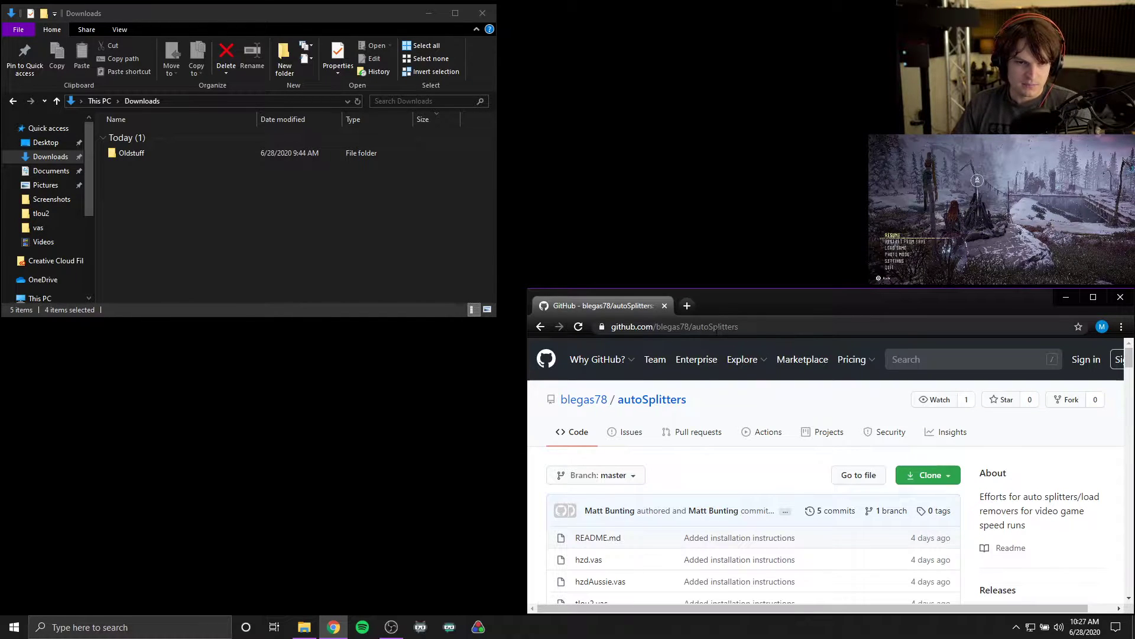
scroll(744, 455, "down", 1)
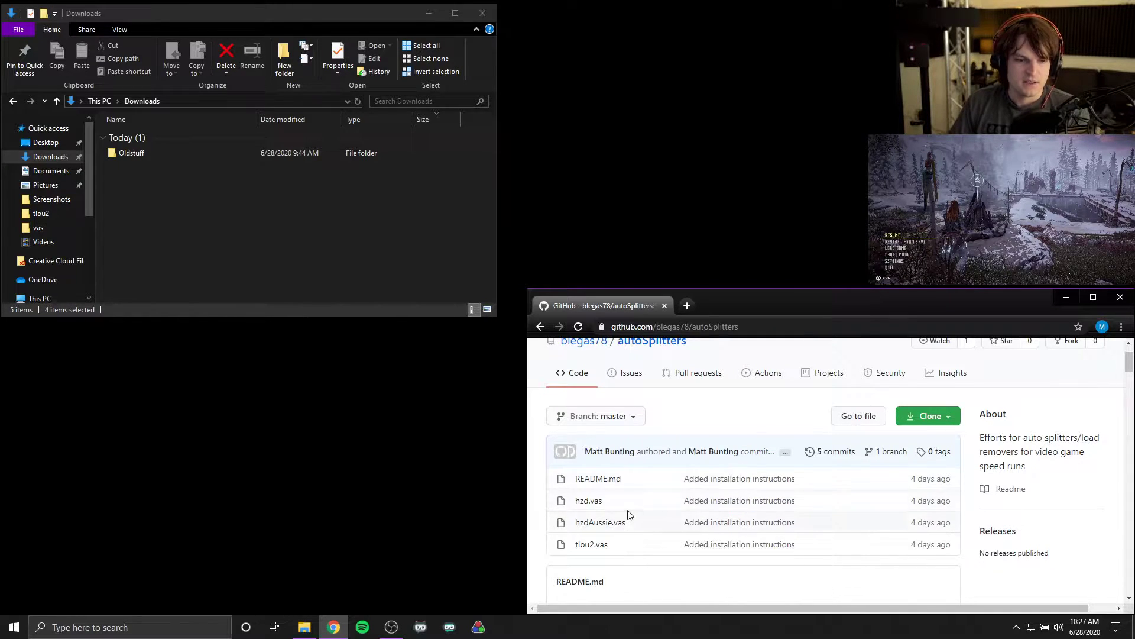
left_click(946, 419)
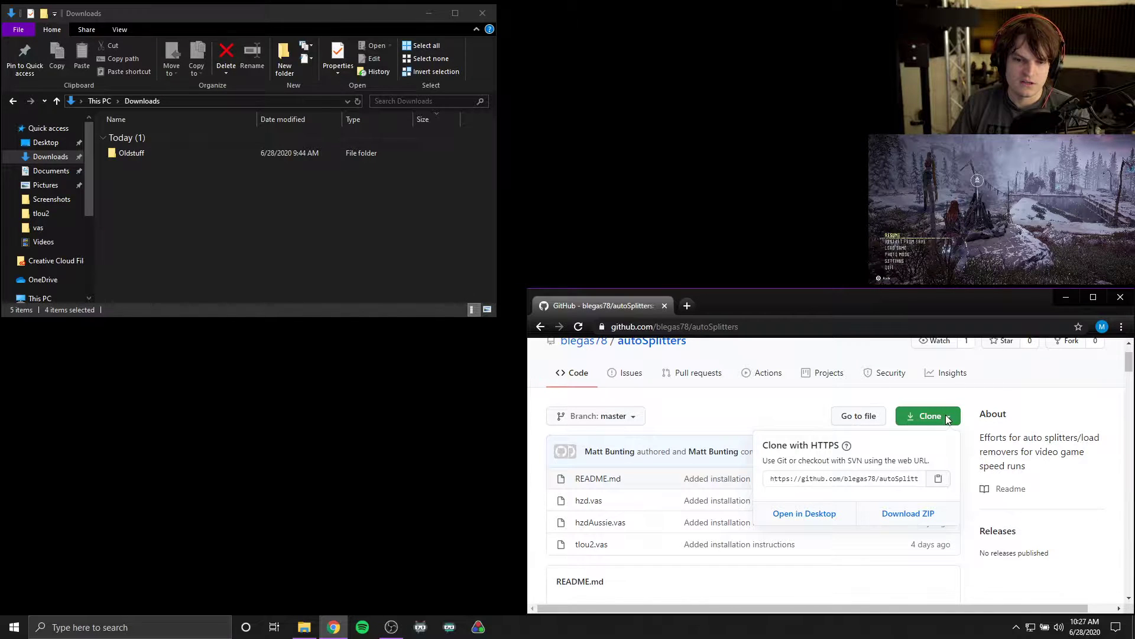
left_click(916, 518)
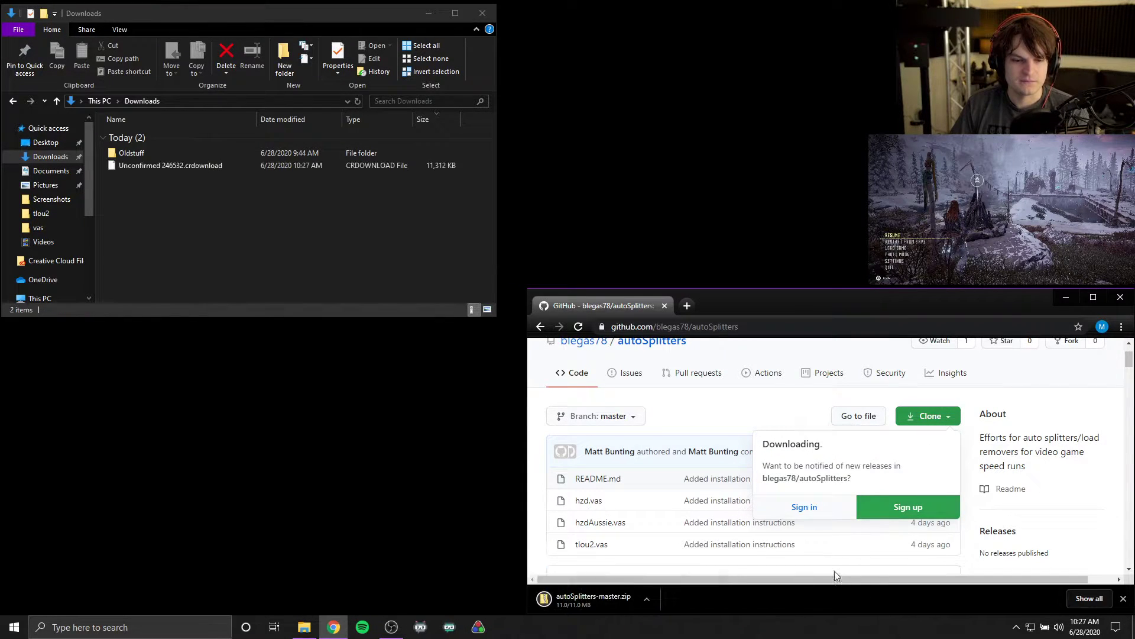
left_click(1123, 598)
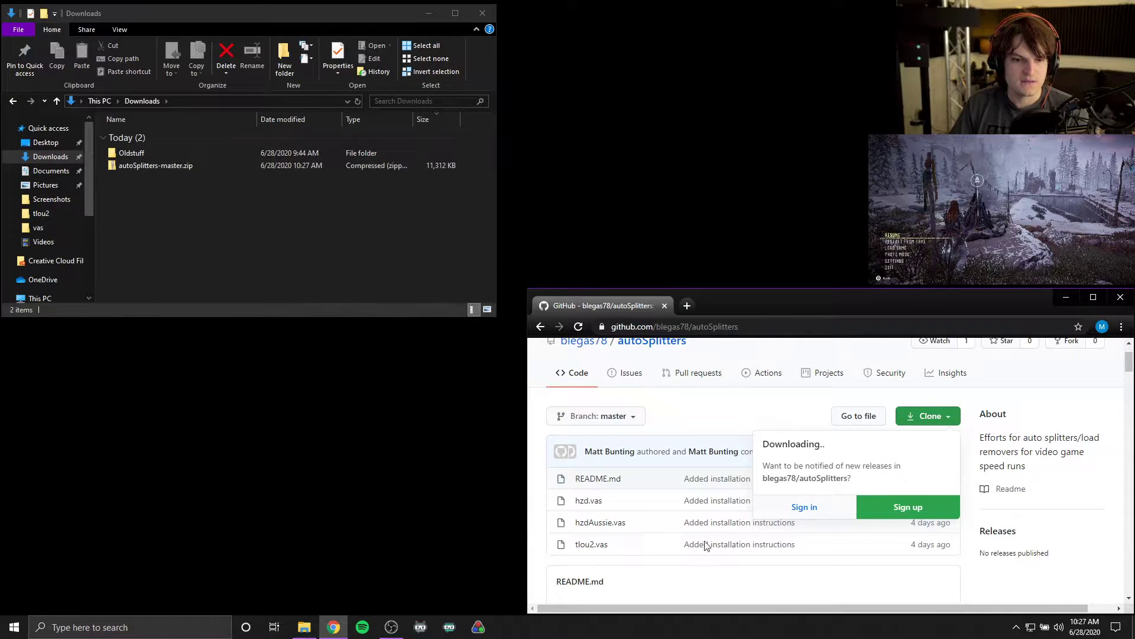
left_click(750, 560)
- Extract all of autoSplitters-master.zip into its own folder within Downloads
right_click(167, 167)
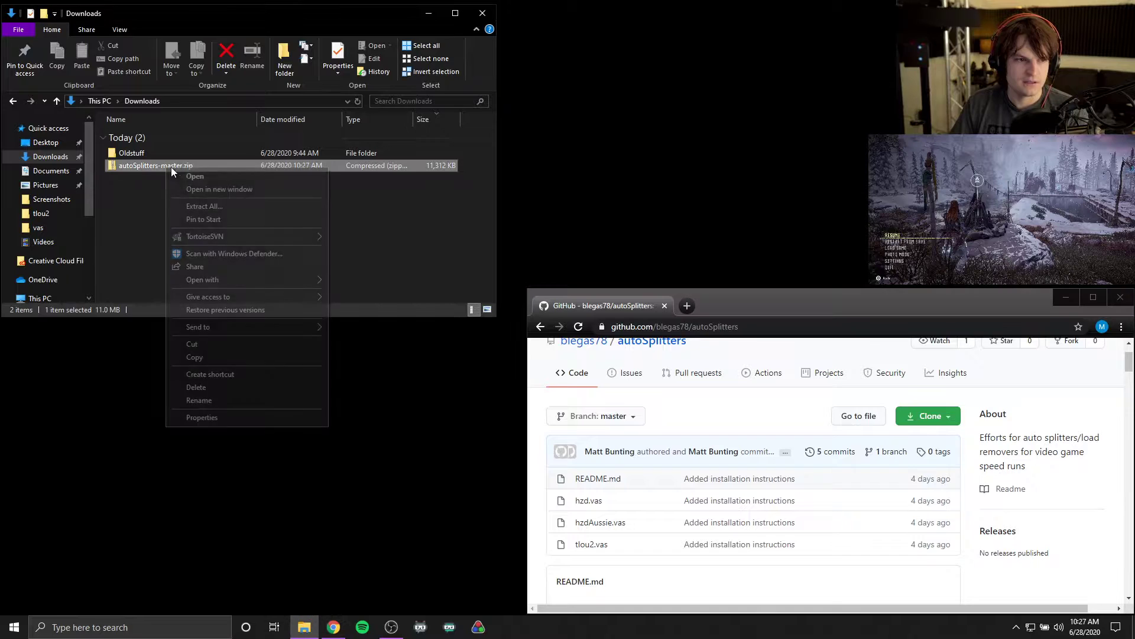
left_click(211, 208)
left_click(689, 427)
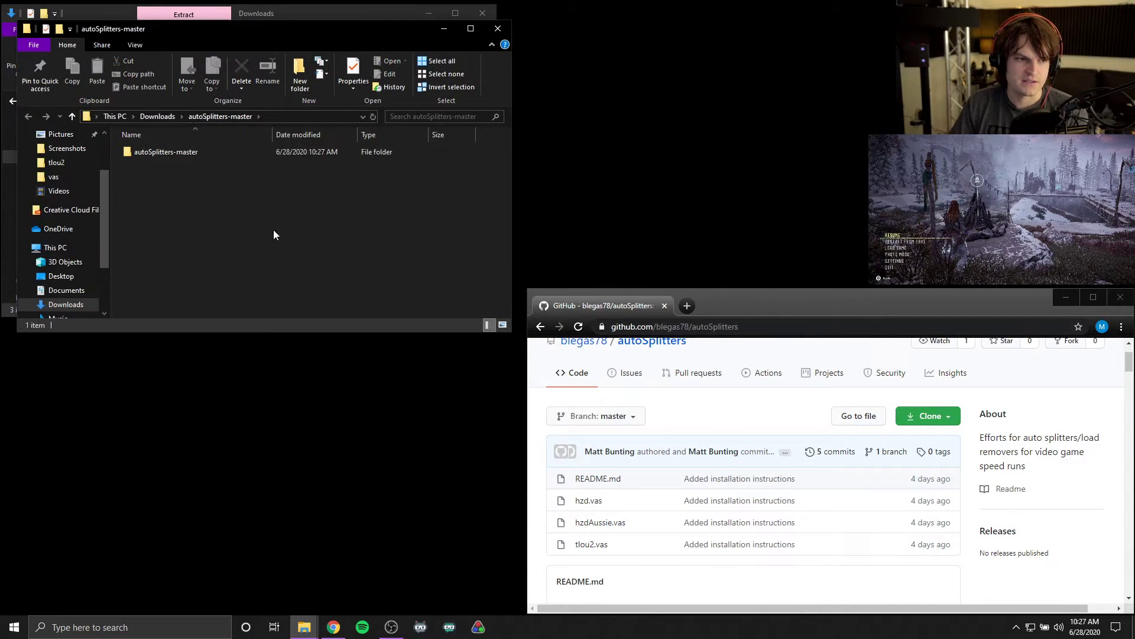
- Look through the extracted inner autoSplitters-master folder for hzd.vas, hzdAussie.vas and tlou2.vas, and close its window
double_click(189, 151)
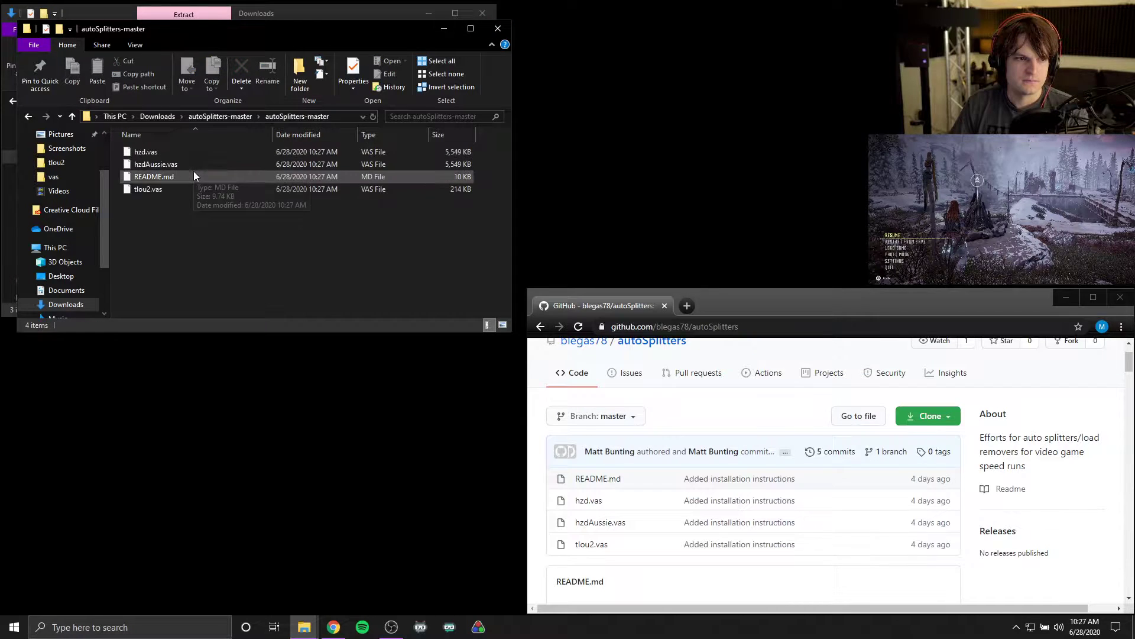
left_click(165, 193)
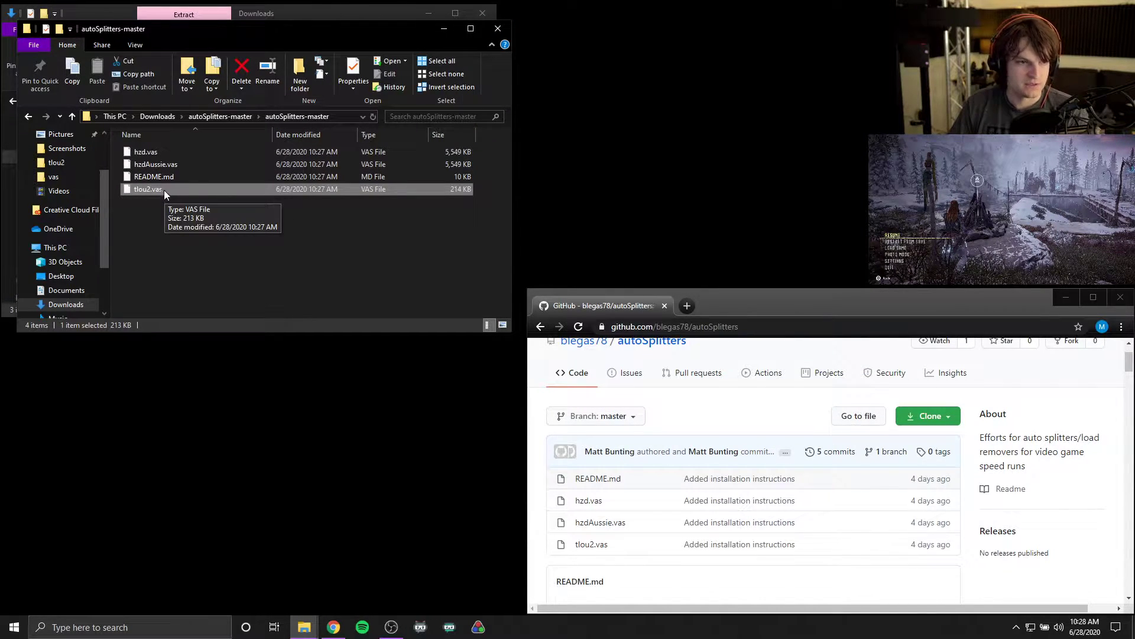
left_click(155, 152)
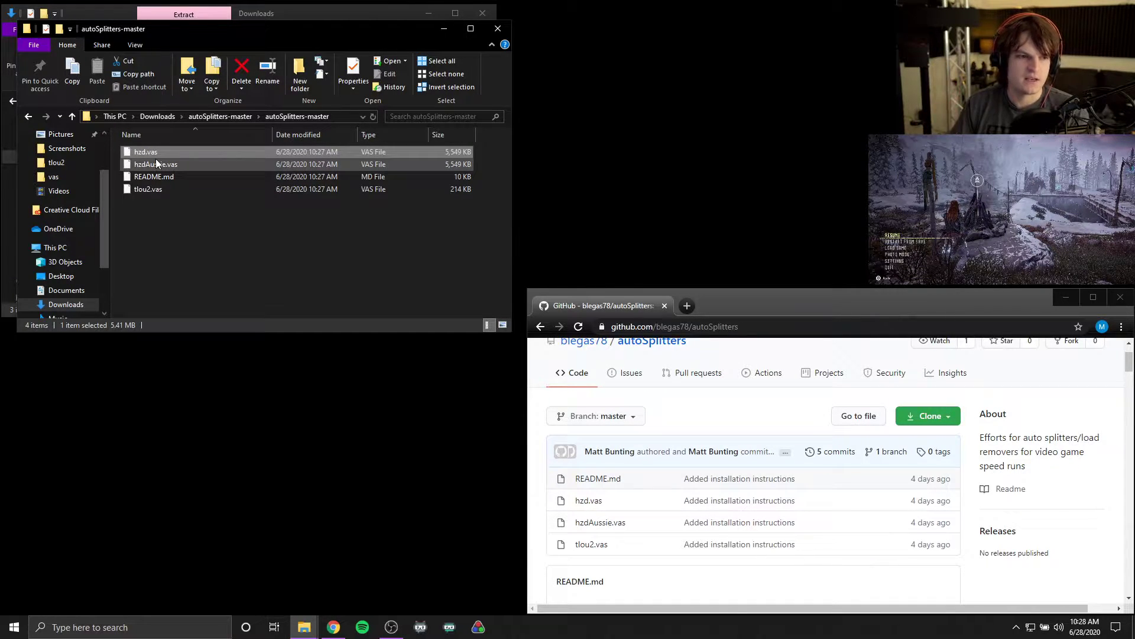
left_click(162, 163)
left_click(169, 194)
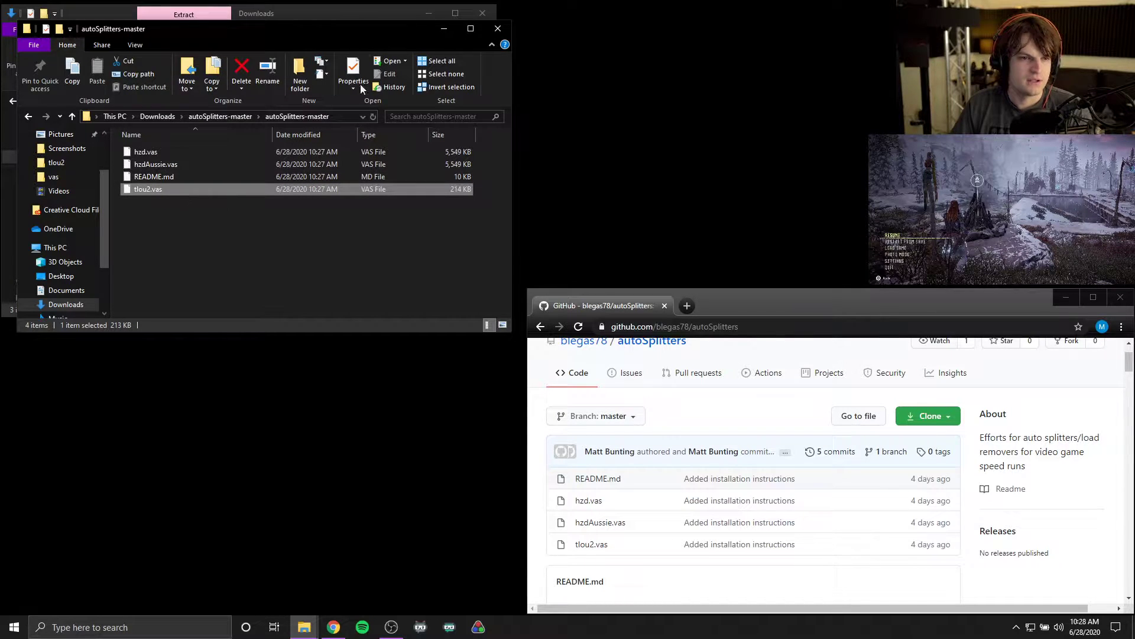
left_click(501, 29)
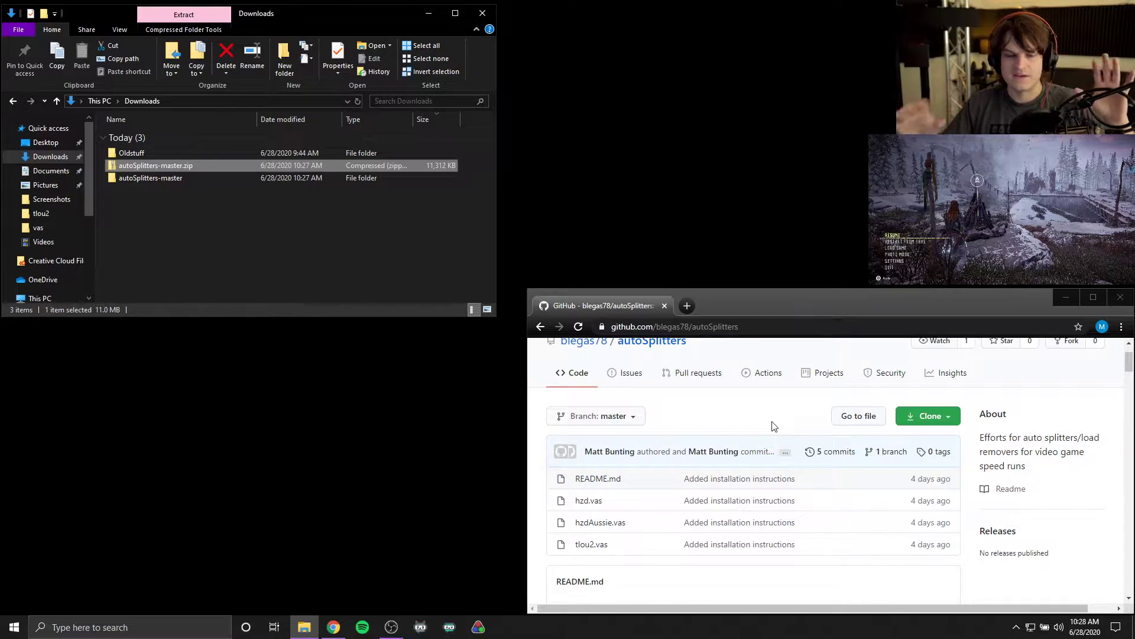
- Examine the README's Requirements section for the needed components and the versions of LiveSplit, Video Auto Splitter, OBS and OBS-VirtualCam
scroll(774, 426, "down", 10)
scroll(776, 426, "down", 8)
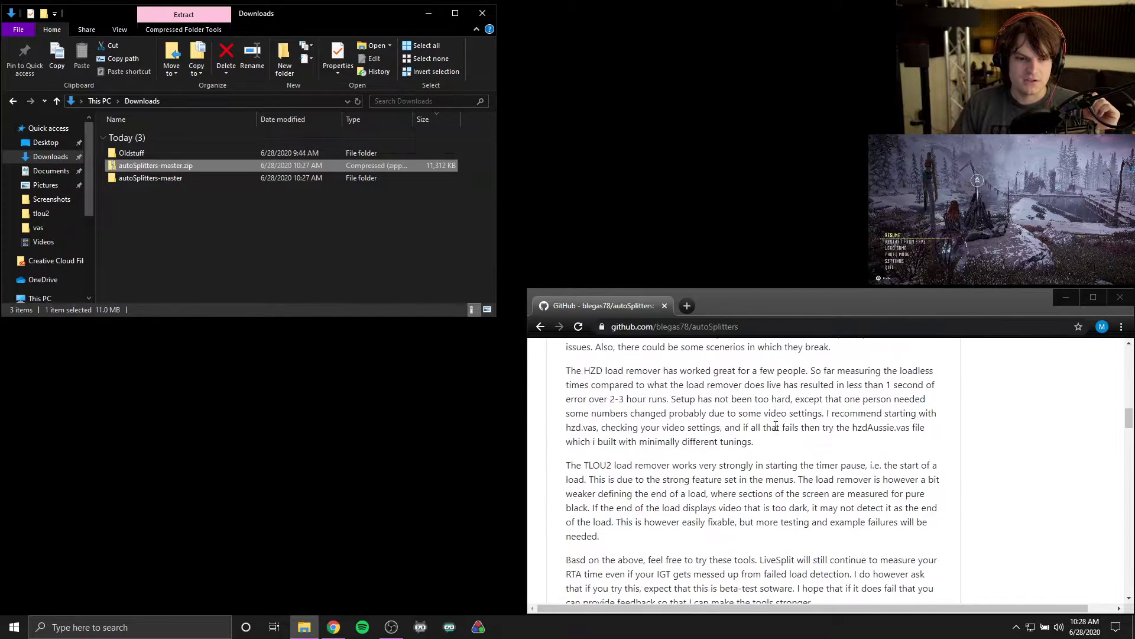
scroll(776, 425, "down", 2)
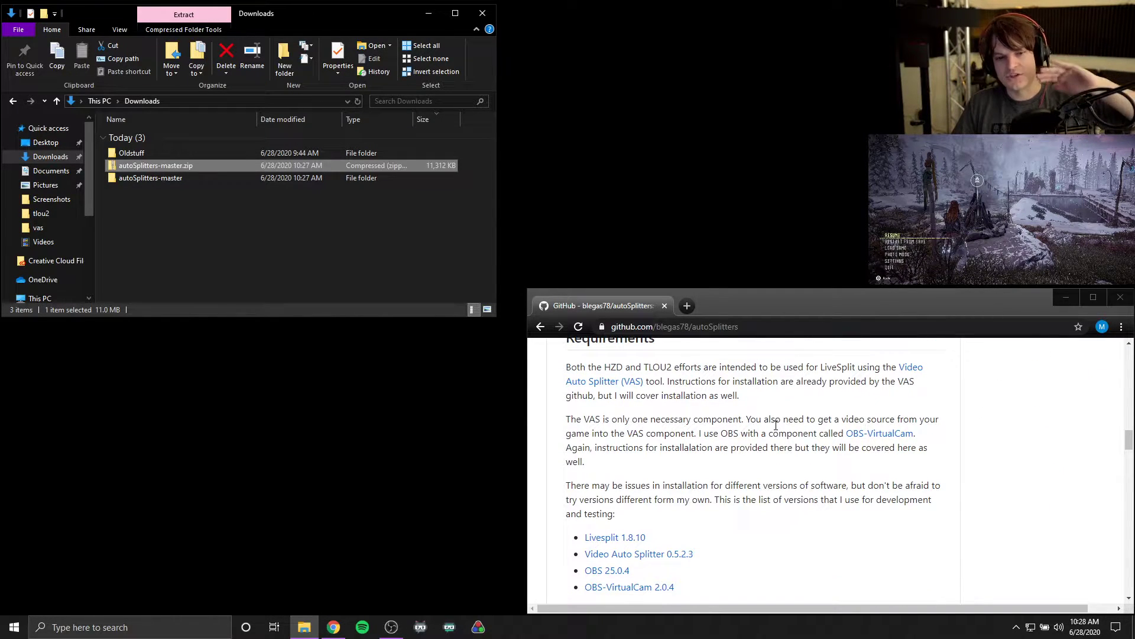
scroll(776, 425, "down", 2)
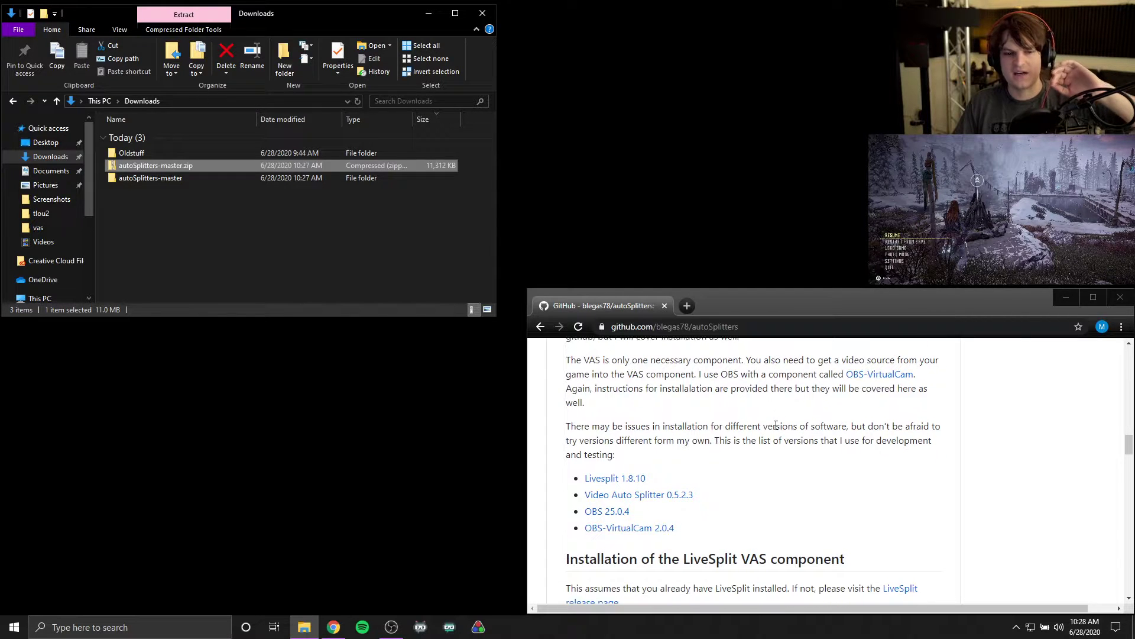
scroll(778, 423, "up", 2)
scroll(739, 414, "up", 1)
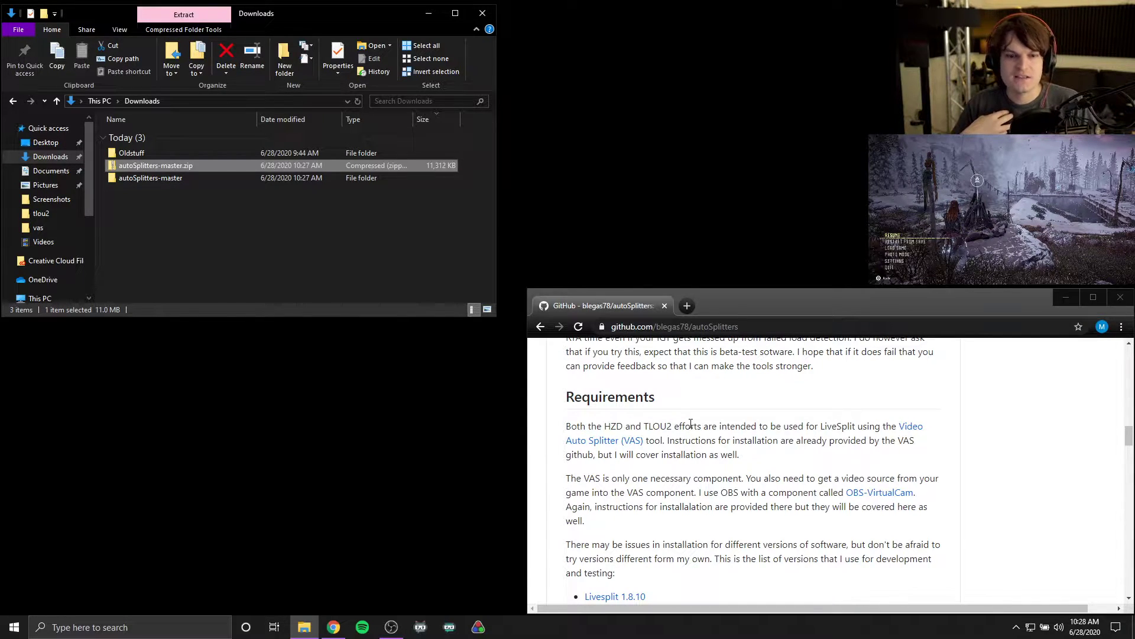
scroll(670, 426, "down", 2)
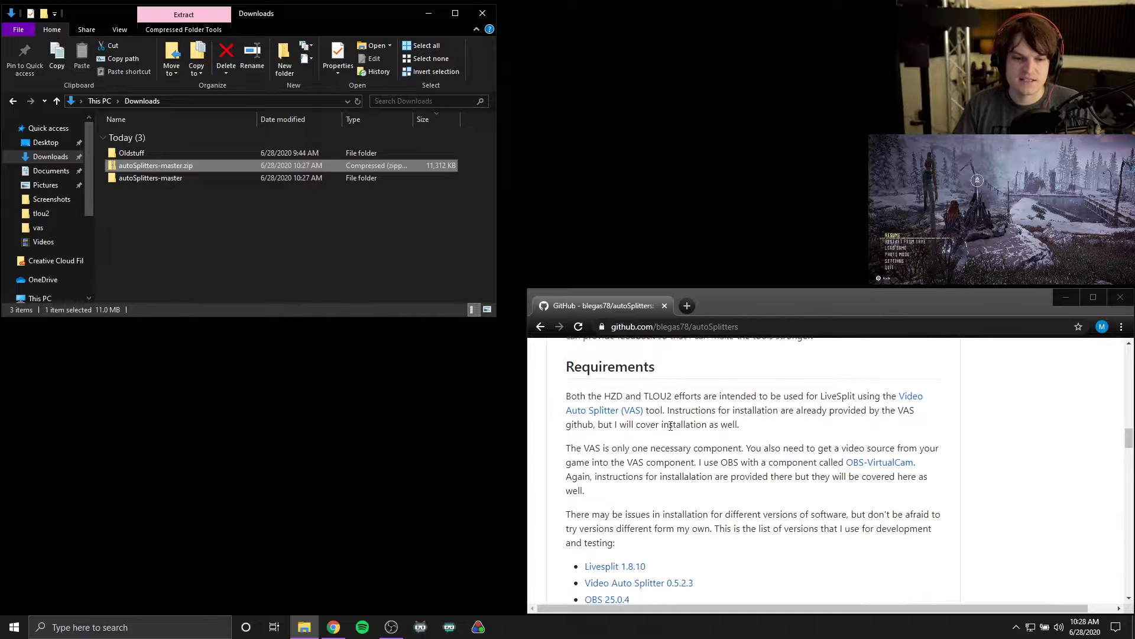
scroll(671, 426, "down", 3)
left_click_drag(631, 511, 605, 512)
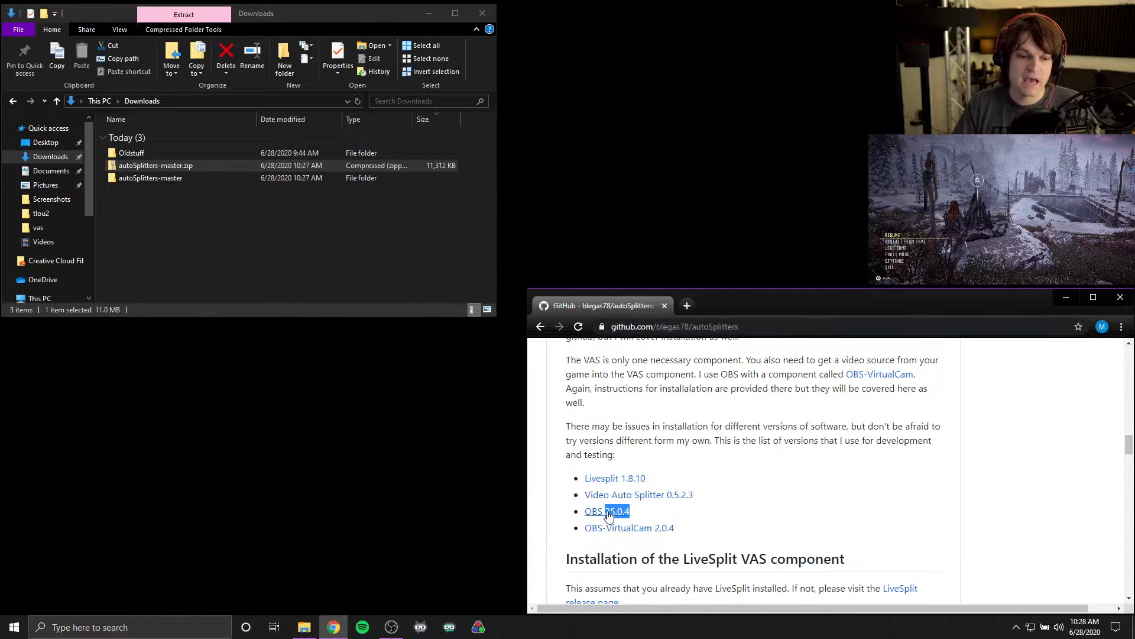
left_click_drag(648, 479, 619, 478)
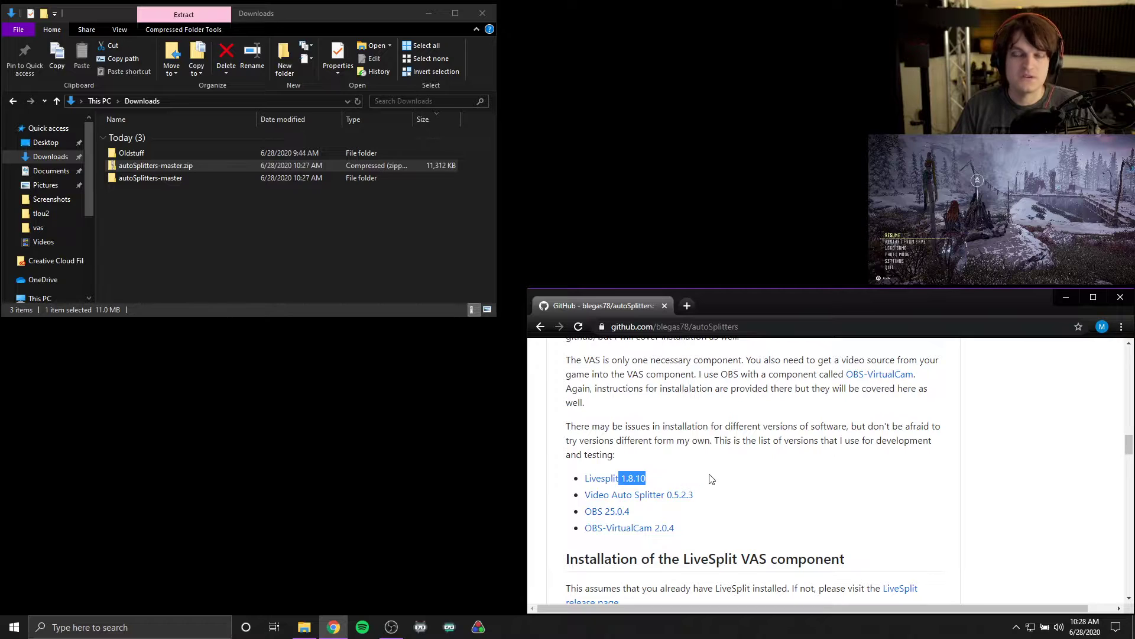
left_click_drag(746, 494, 638, 497)
left_click(752, 502)
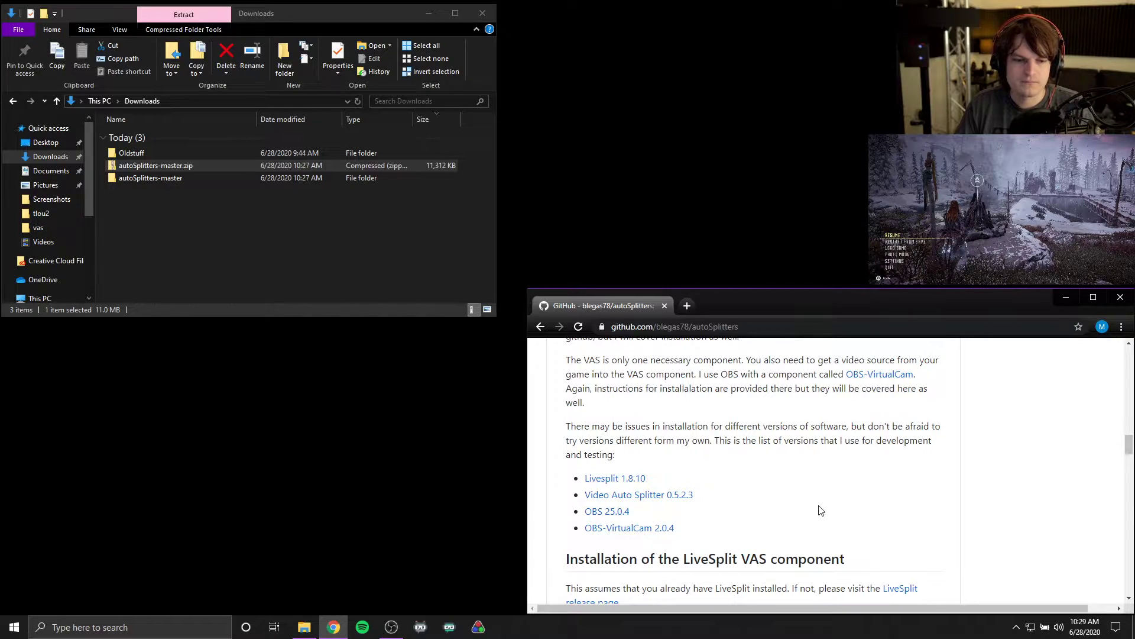
- Download LiveSplit.VideoAutoSplit.v0.5.2.3.zip from the README's instructions for installing the LiveSplit VAS component
scroll(828, 494, "down", 3)
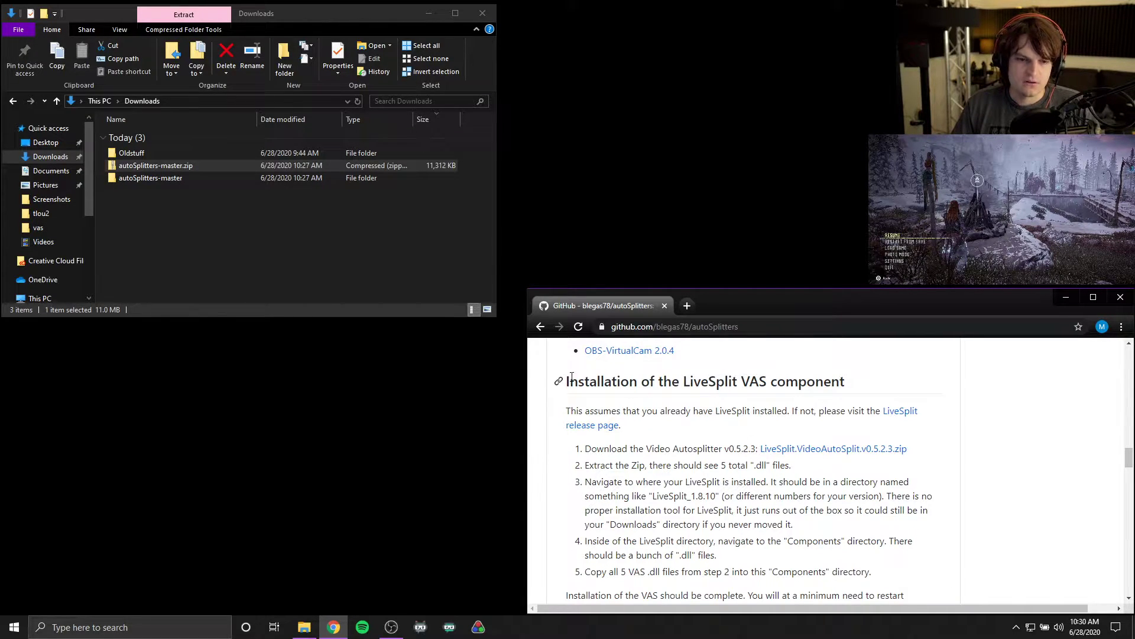
left_click_drag(587, 451, 749, 452)
left_click(750, 453)
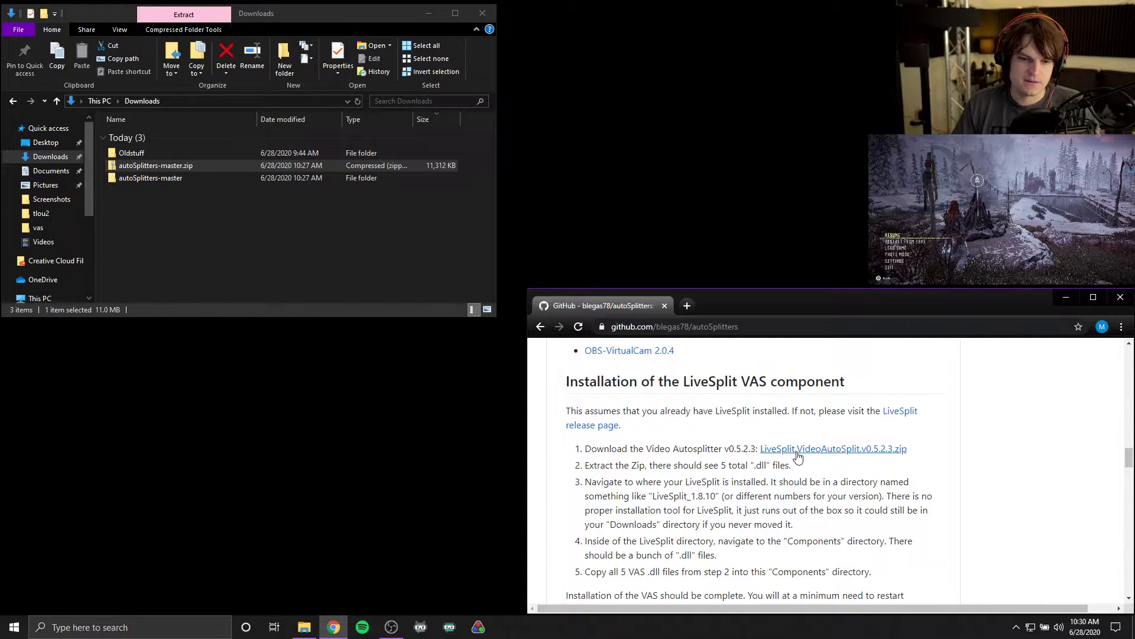
left_click(793, 451)
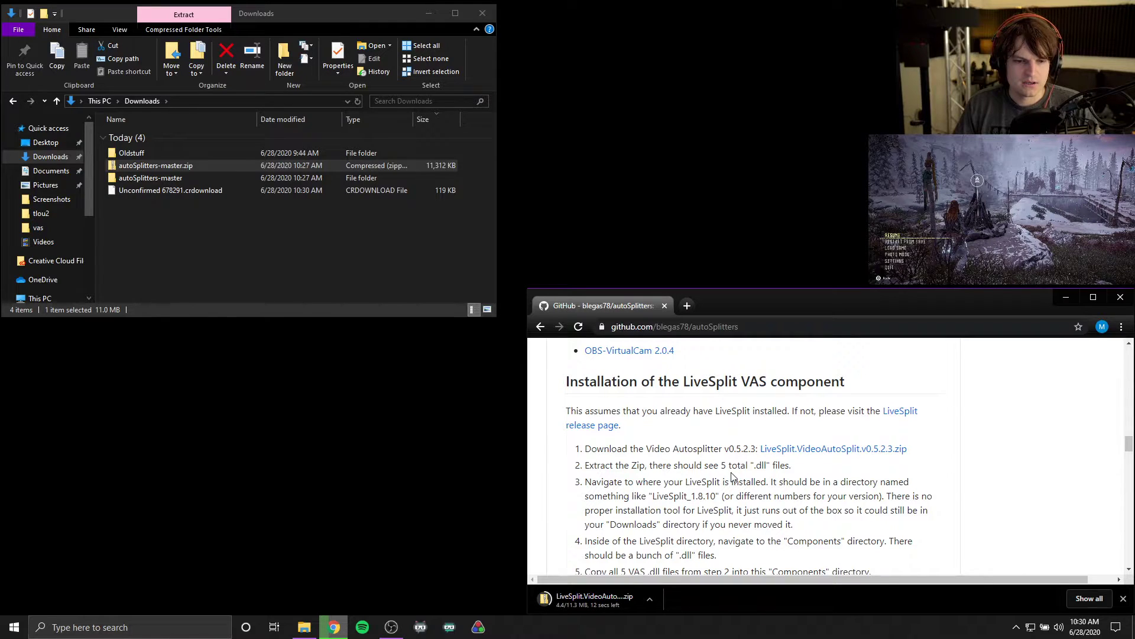
- Open the downloaded LiveSplit.VideoAutoSplit.v0.5.2.3.zip archive to show its contents
left_click(186, 630)
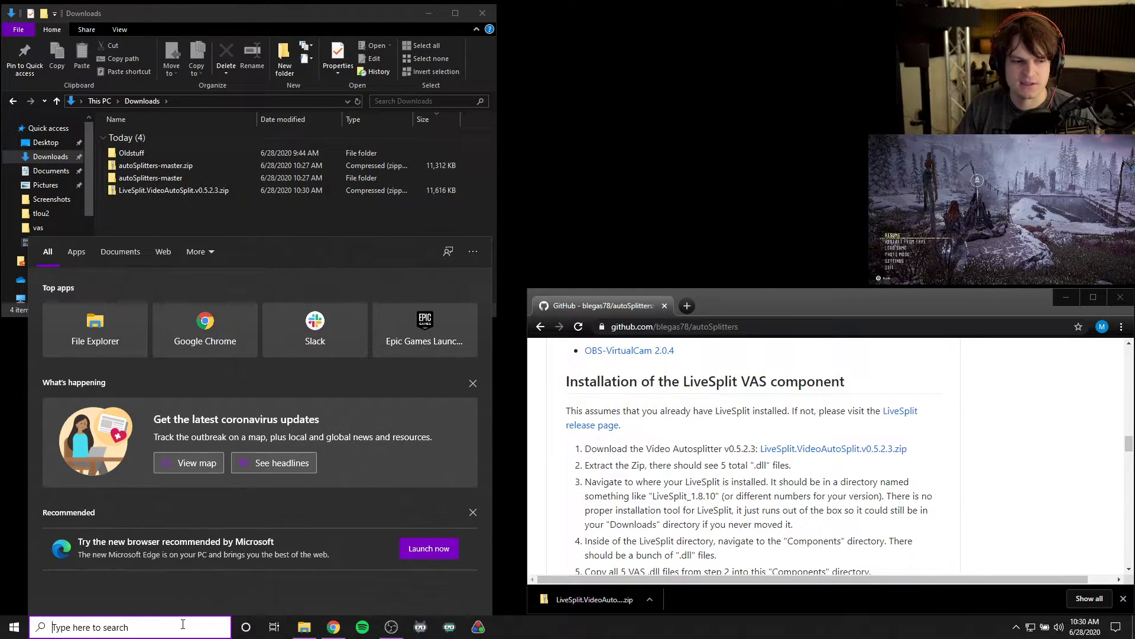
left_click(506, 363)
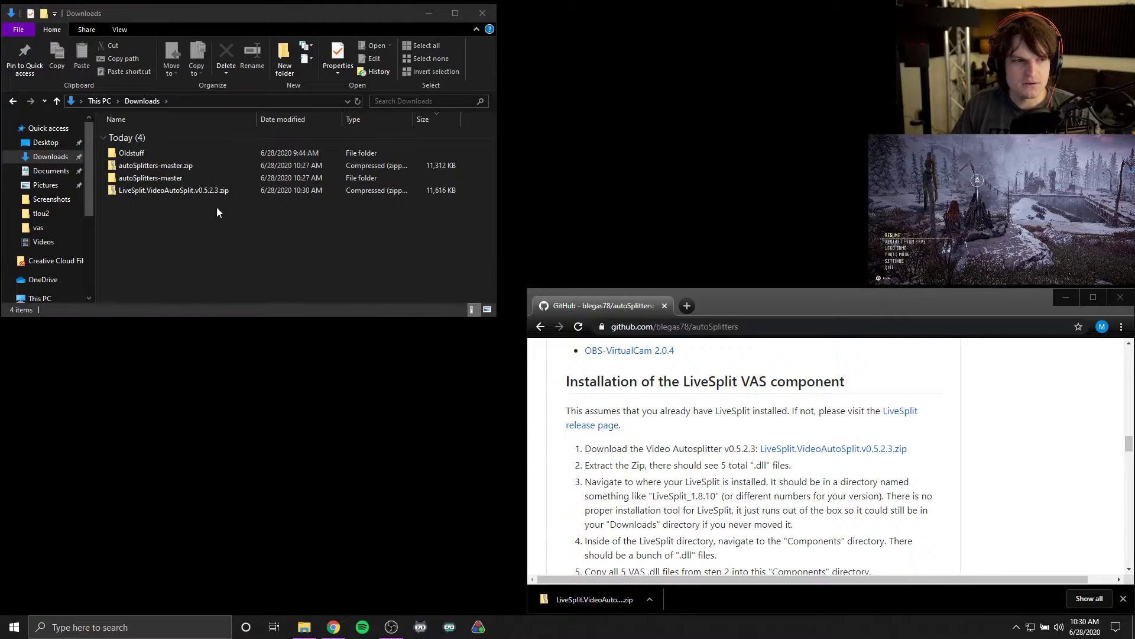
left_click(162, 194)
double_click(162, 194)
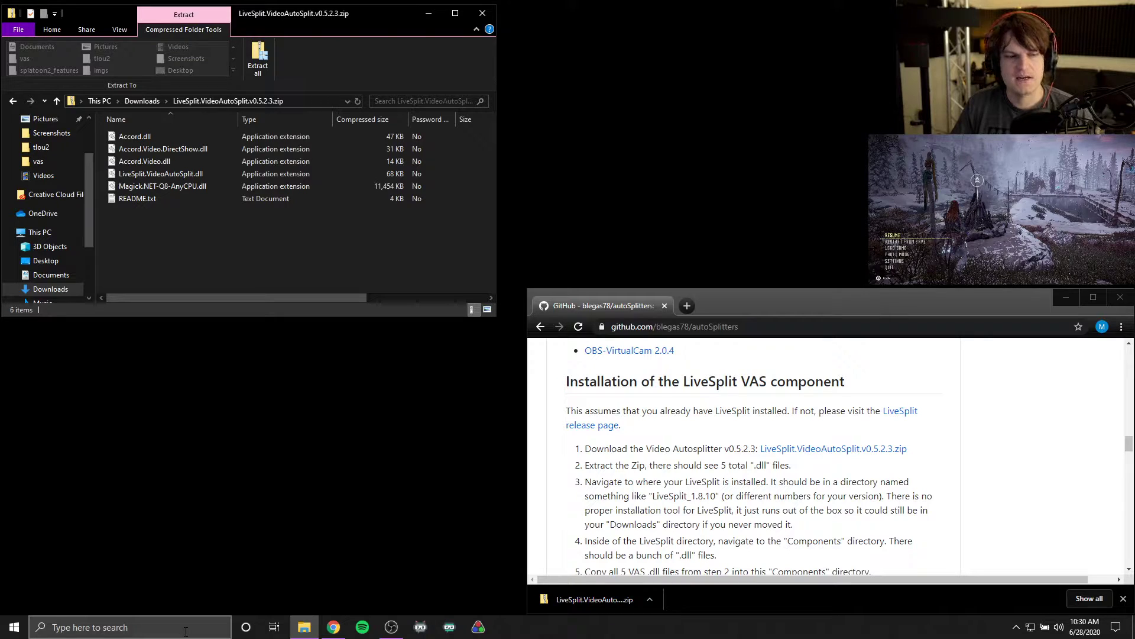
- Search Windows for LiveSplit.exe, open its file location in a window below the archive, and enter the Components folder
left_click(187, 631)
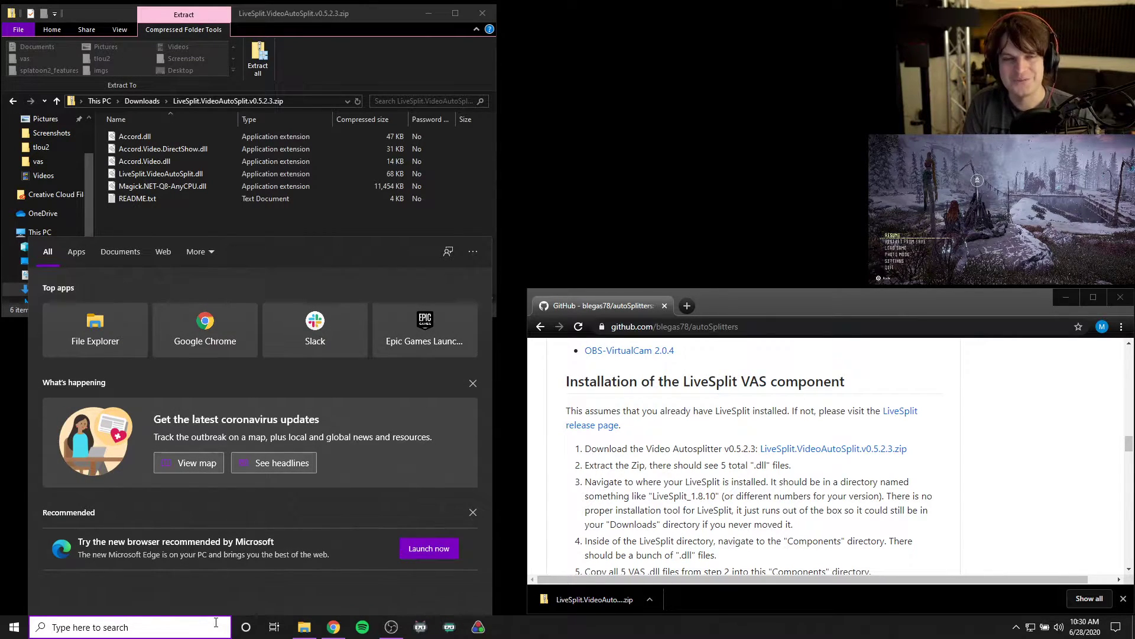
type("livespli")
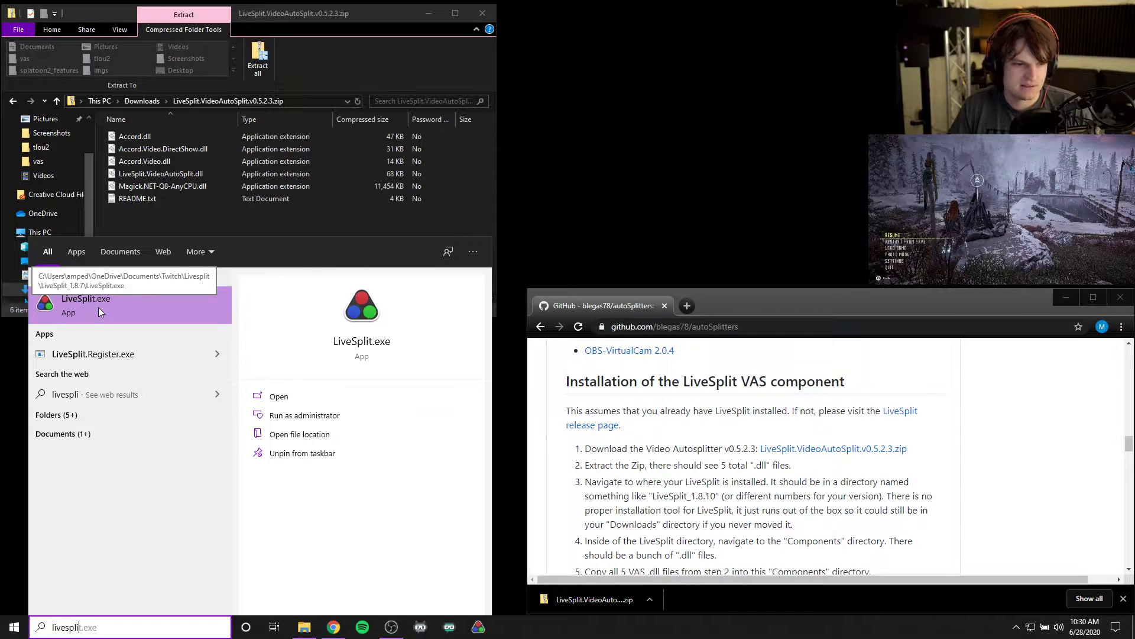
left_click(307, 436)
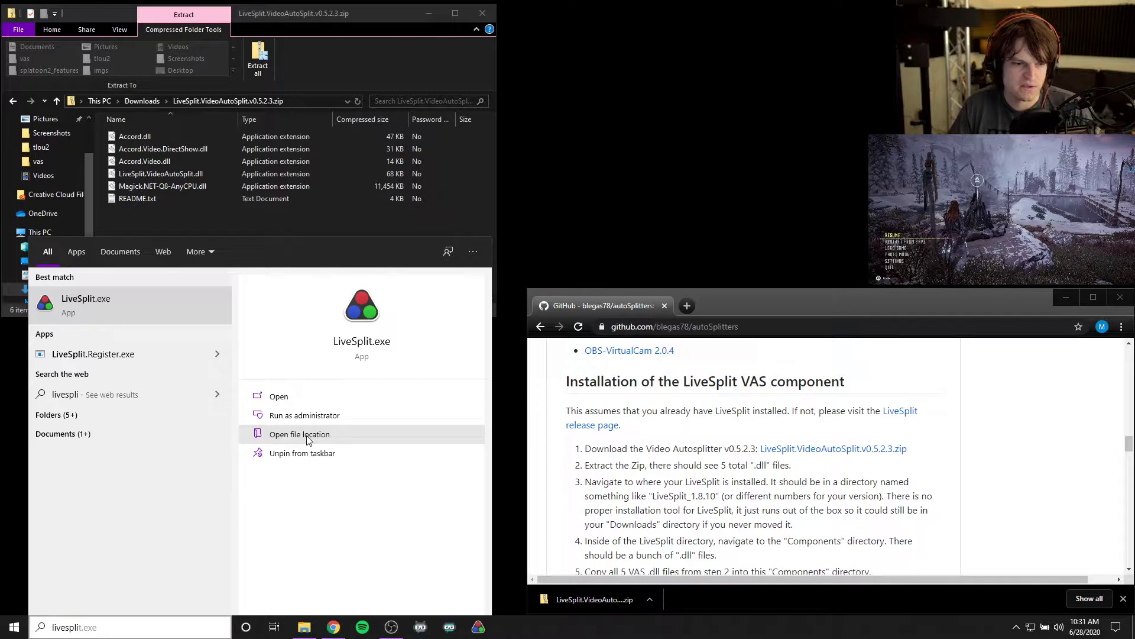
left_click_drag(318, 44, 296, 297)
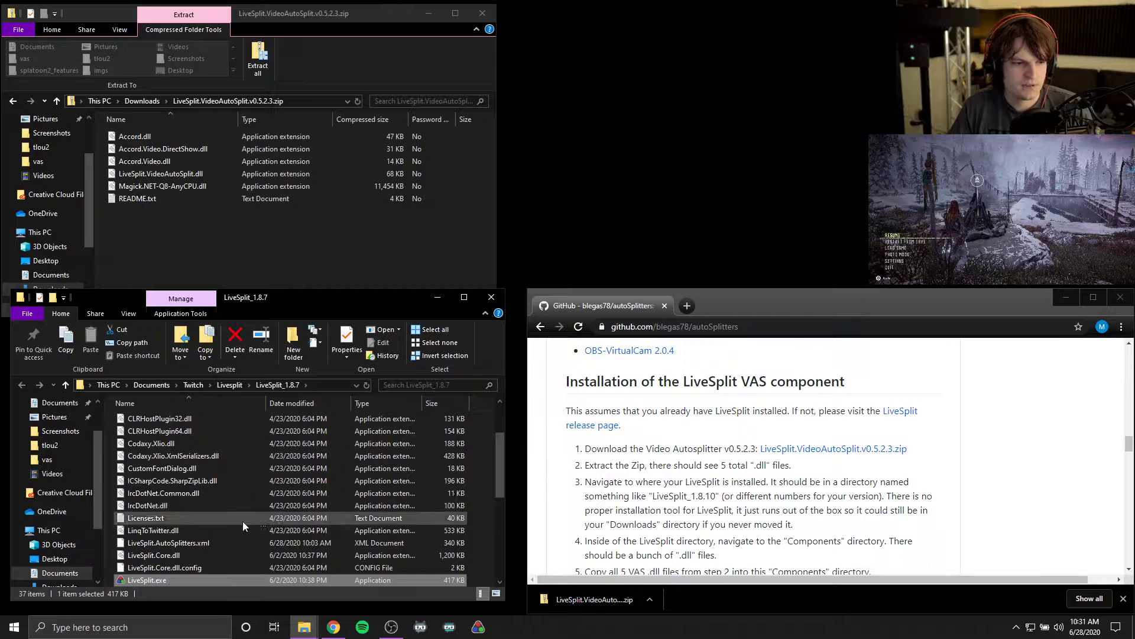
scroll(225, 526, "down", 1)
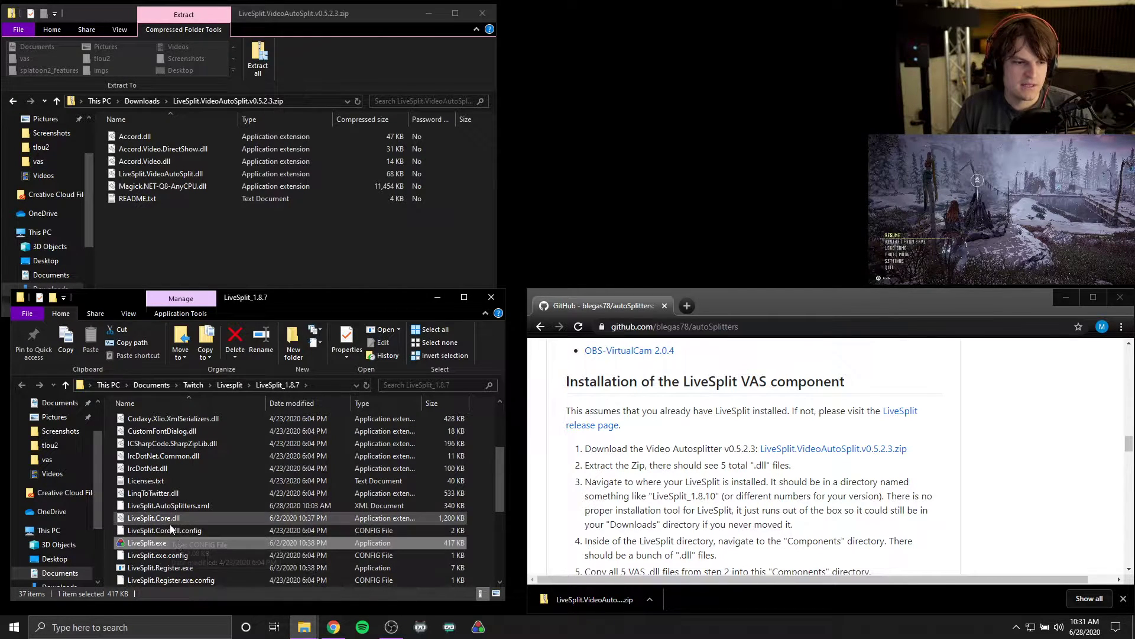
scroll(169, 527, "up", 3)
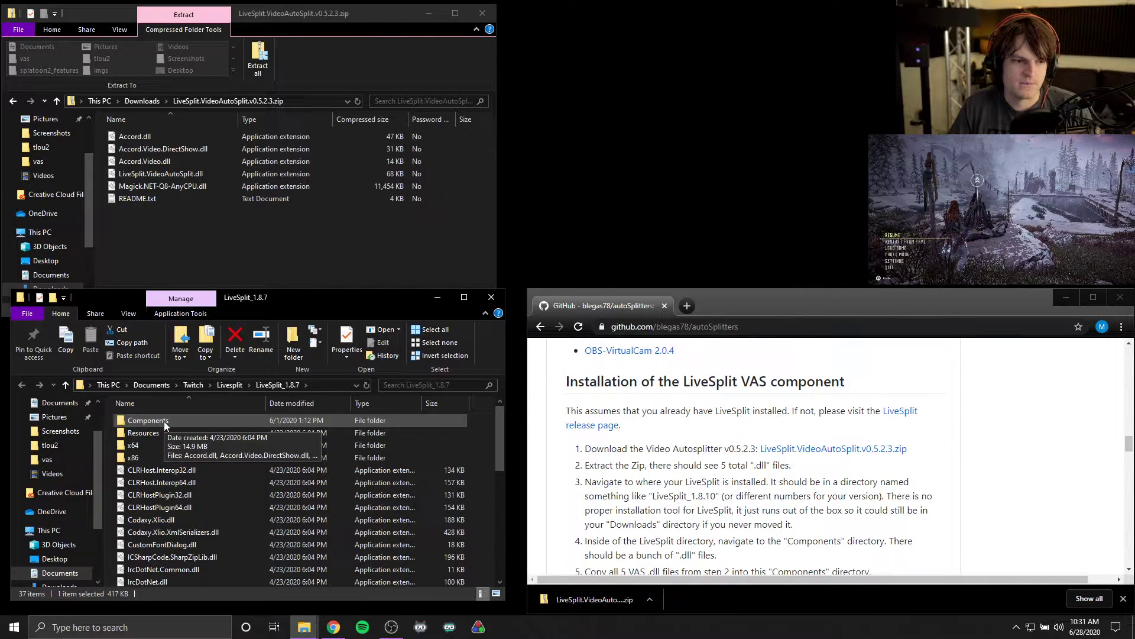
double_click(164, 421)
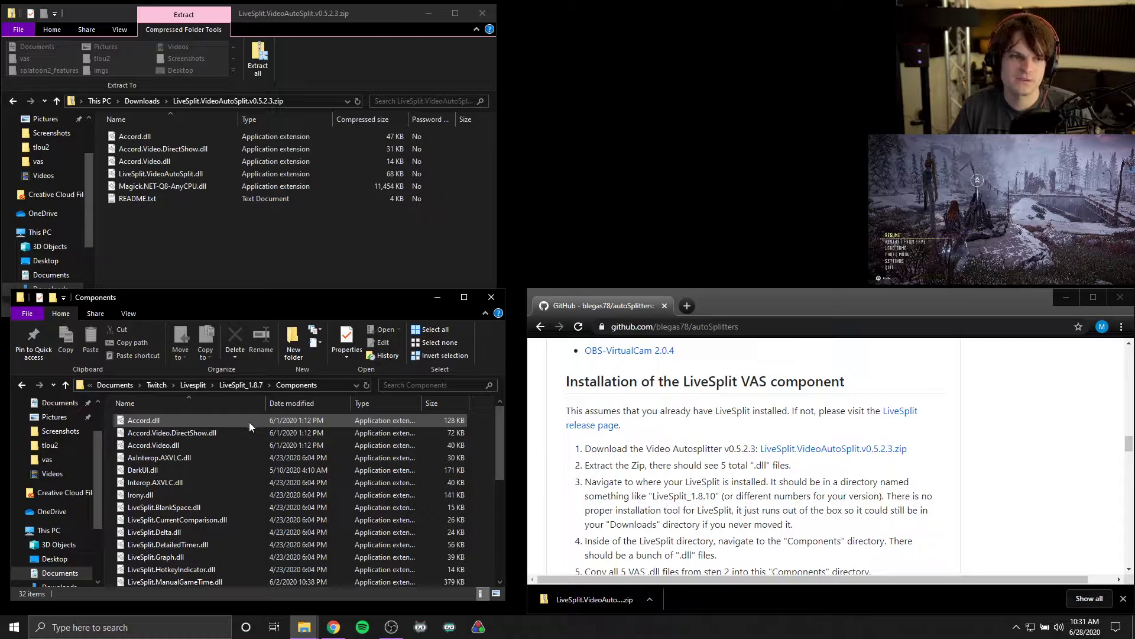
- Copy the five VAS .dll files from the archive into LiveSplit's Components folder, replacing the existing files, and close the Components window
left_click(161, 186)
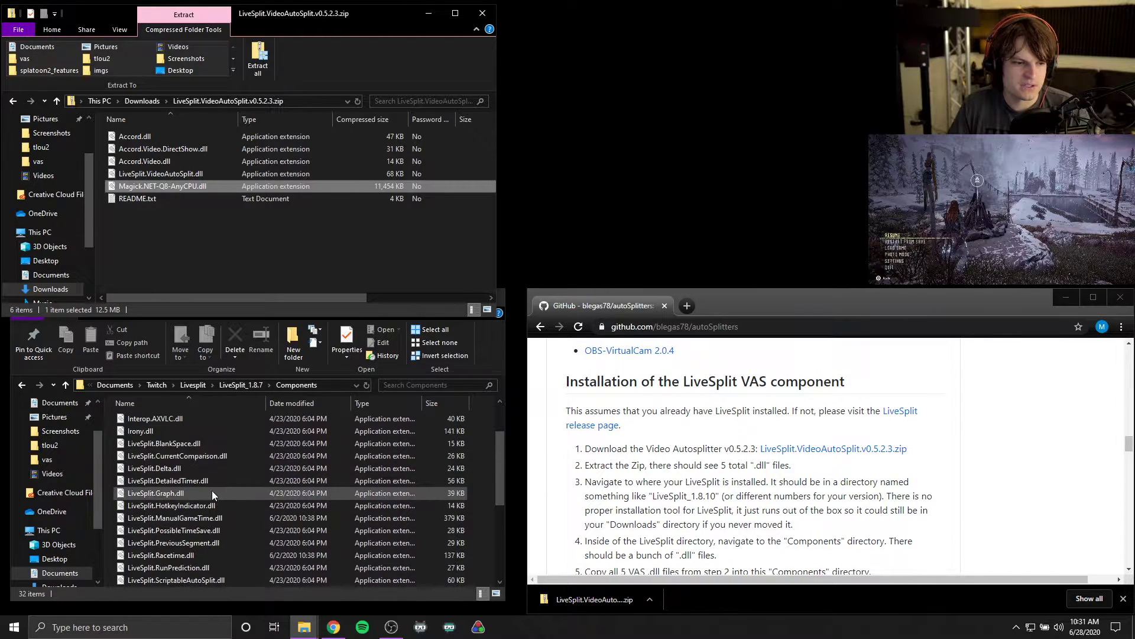
left_click(155, 136, "shift")
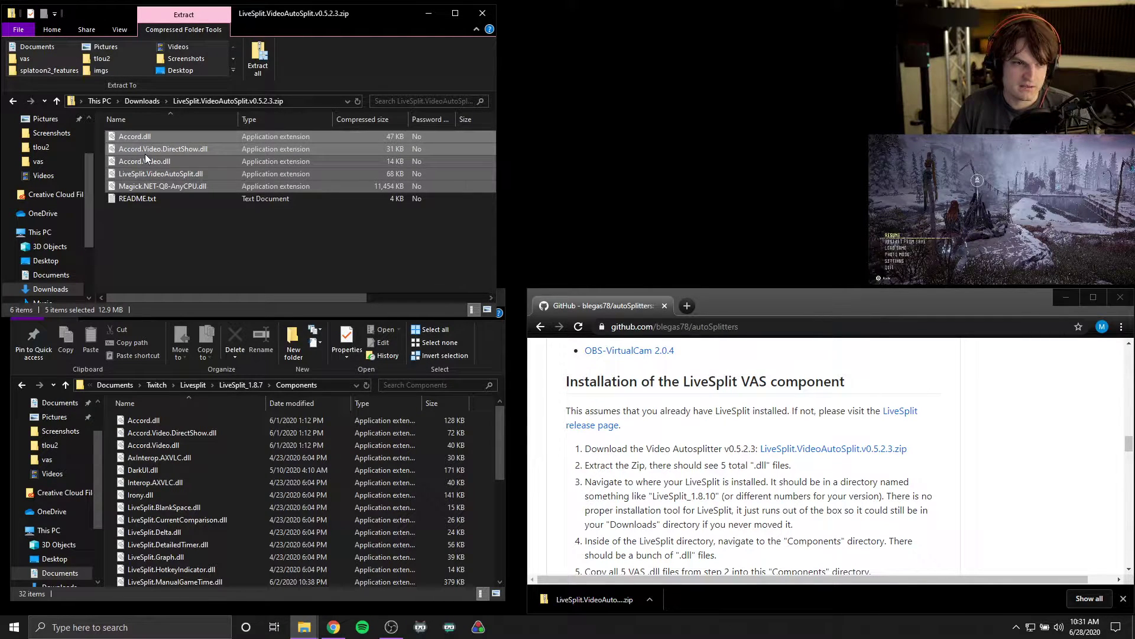
left_click_drag(145, 157, 190, 489)
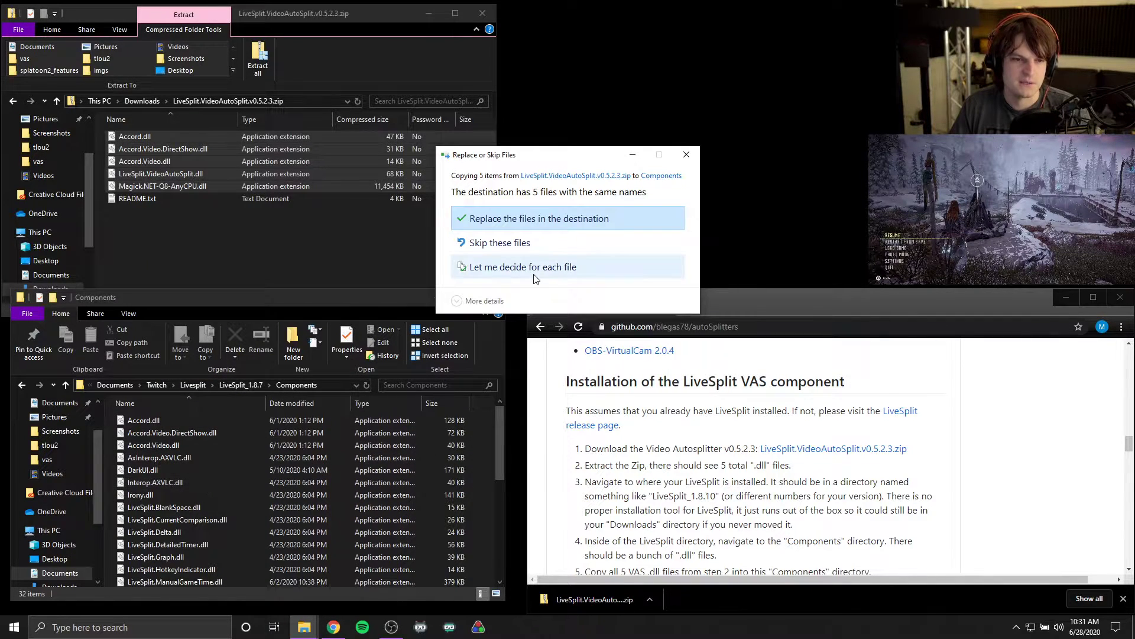
left_click(513, 220)
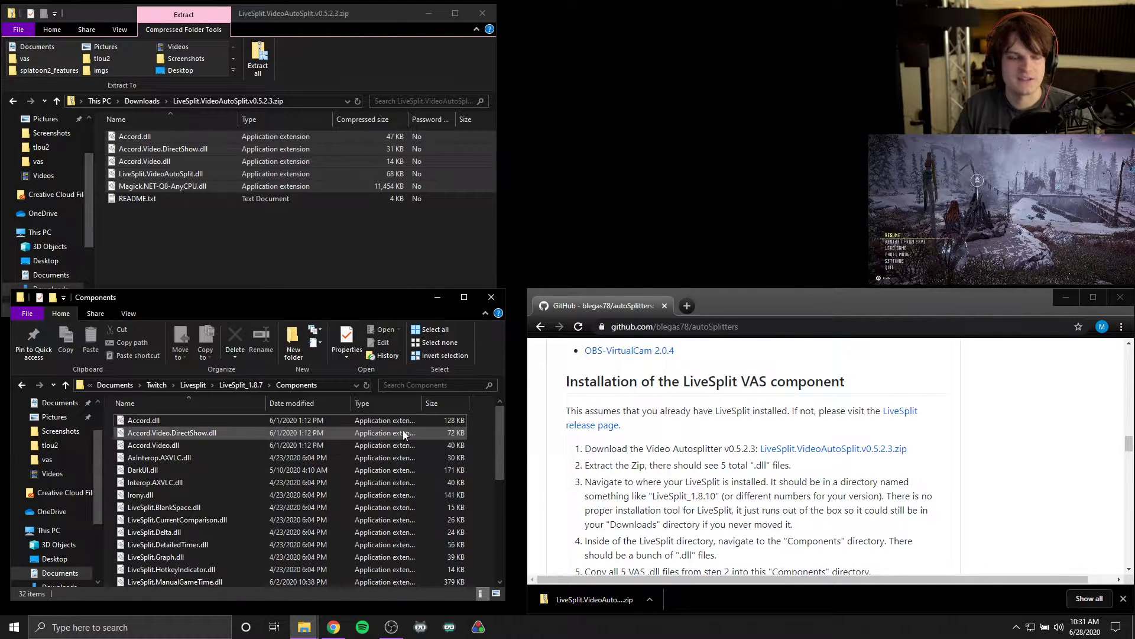
left_click(491, 299)
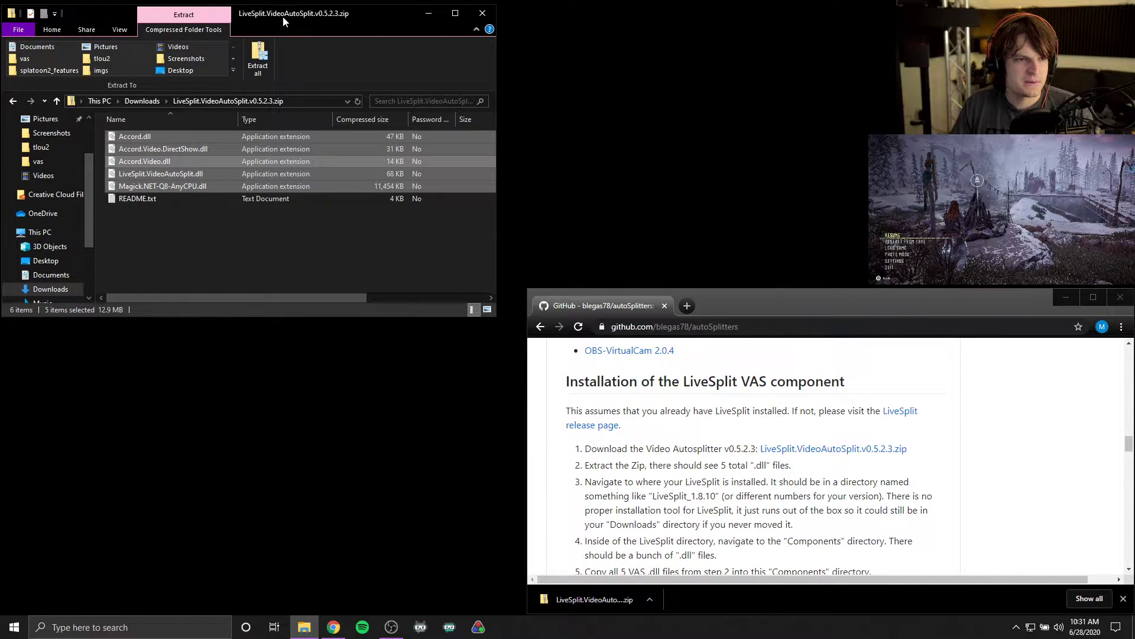
- Show the Downloads folder and download OBS-VirtualCam2.0.4-Installer.exe from the README's OBS-VirtualCam installation section
mouse_move(282, 16)
left_mouse_down()
mouse_move(281, 38)
mouse_move(283, 15)
left_mouse_up()
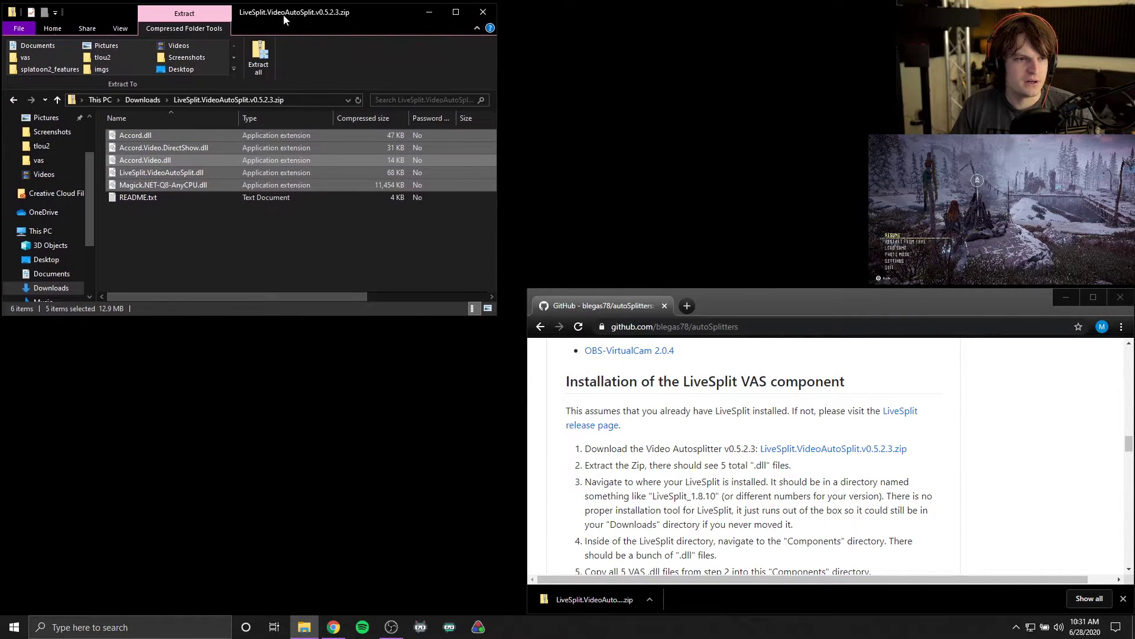
left_click(52, 288)
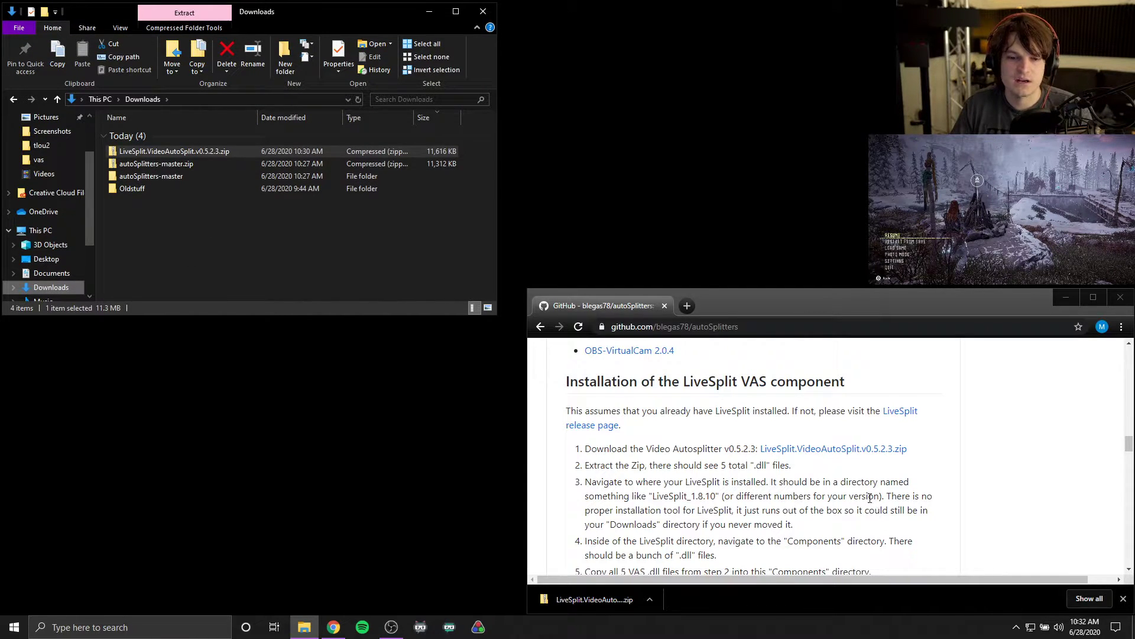
scroll(868, 494, "down", 4)
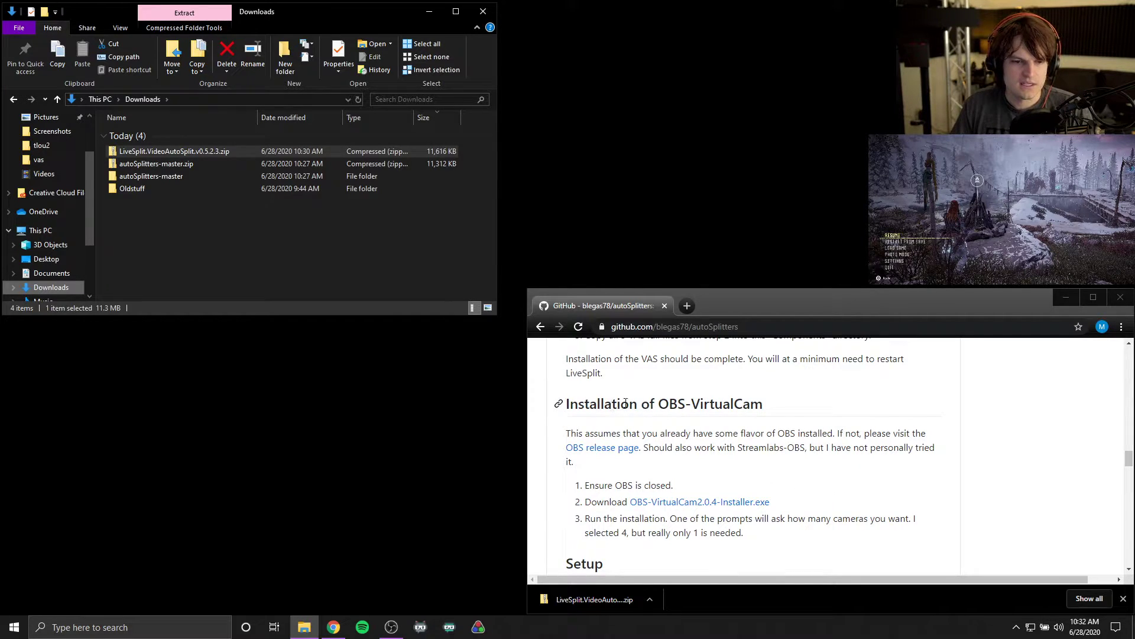
left_click(717, 504)
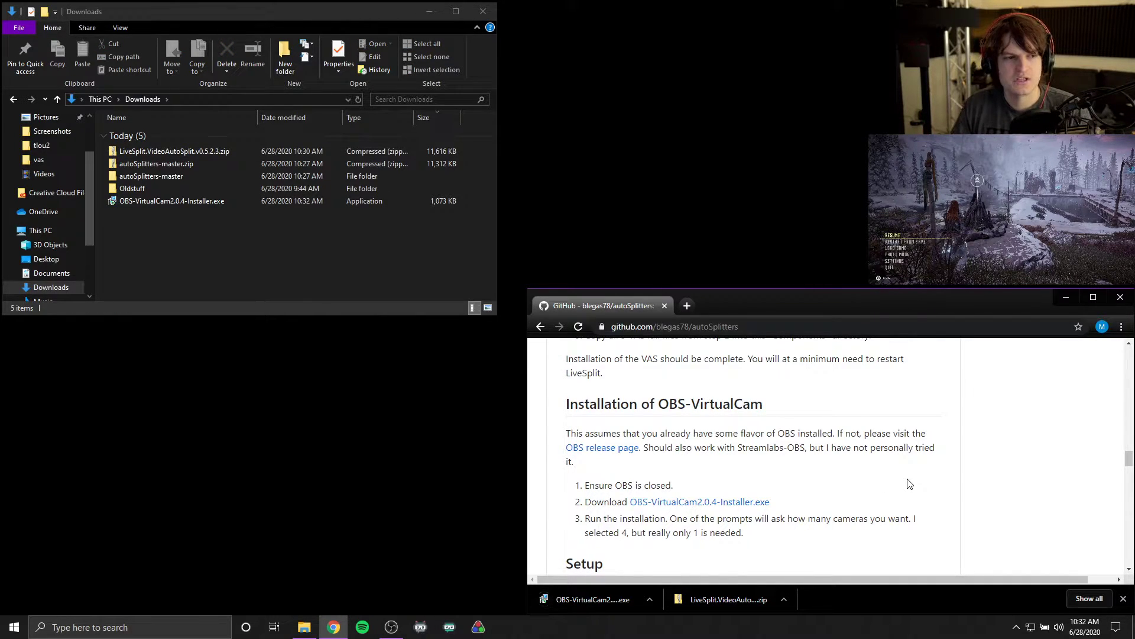
- Run OBS-VirtualCam2.0.4-Installer.exe, accept the license agreement, select the option registering 4 virtual cameras, and cancel the setup
double_click(170, 202)
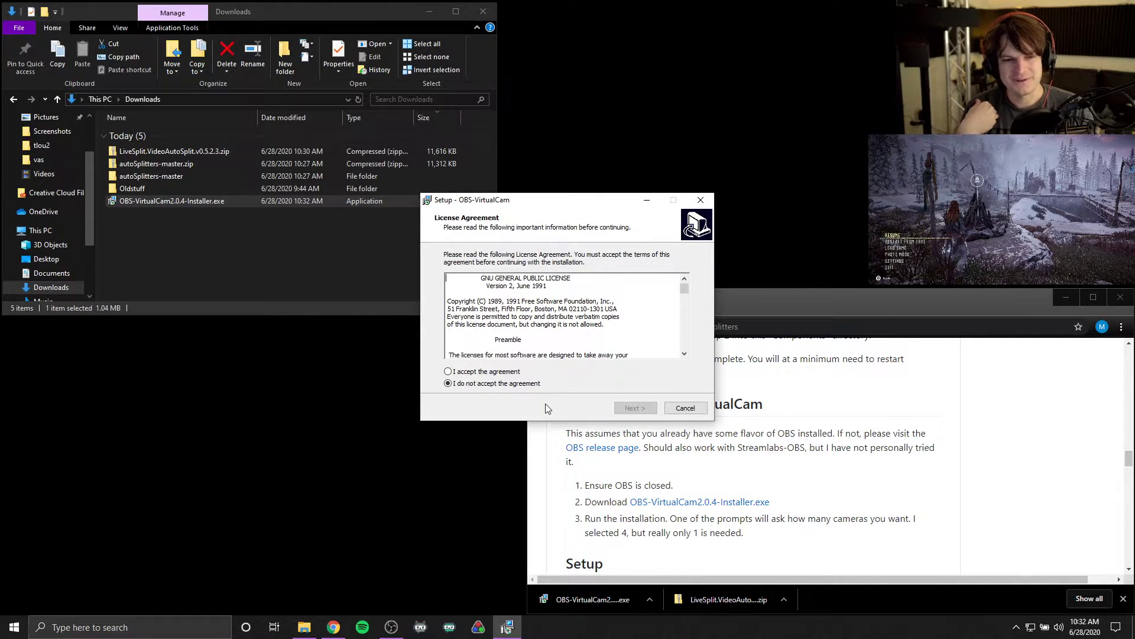
left_click(492, 372)
left_click(647, 407)
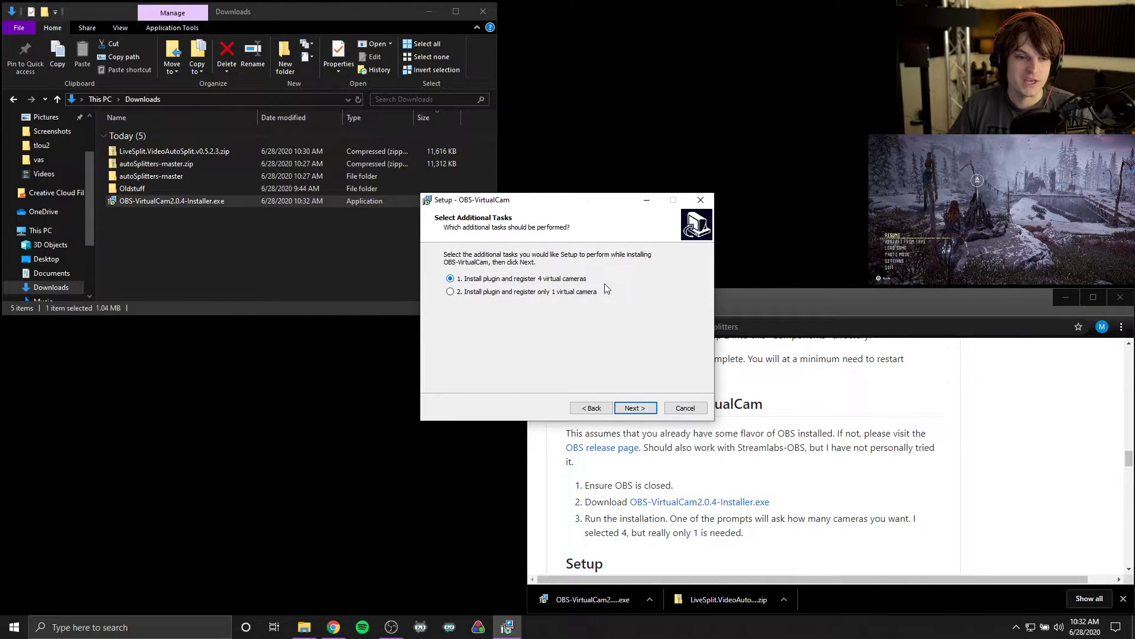
left_click(507, 296)
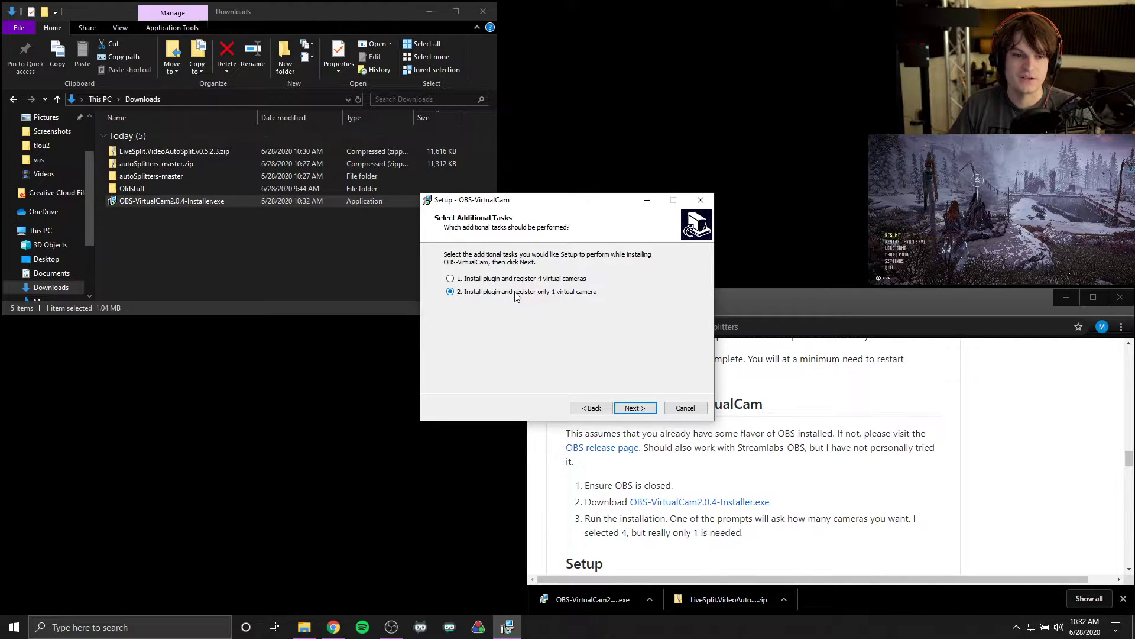
left_click(512, 282)
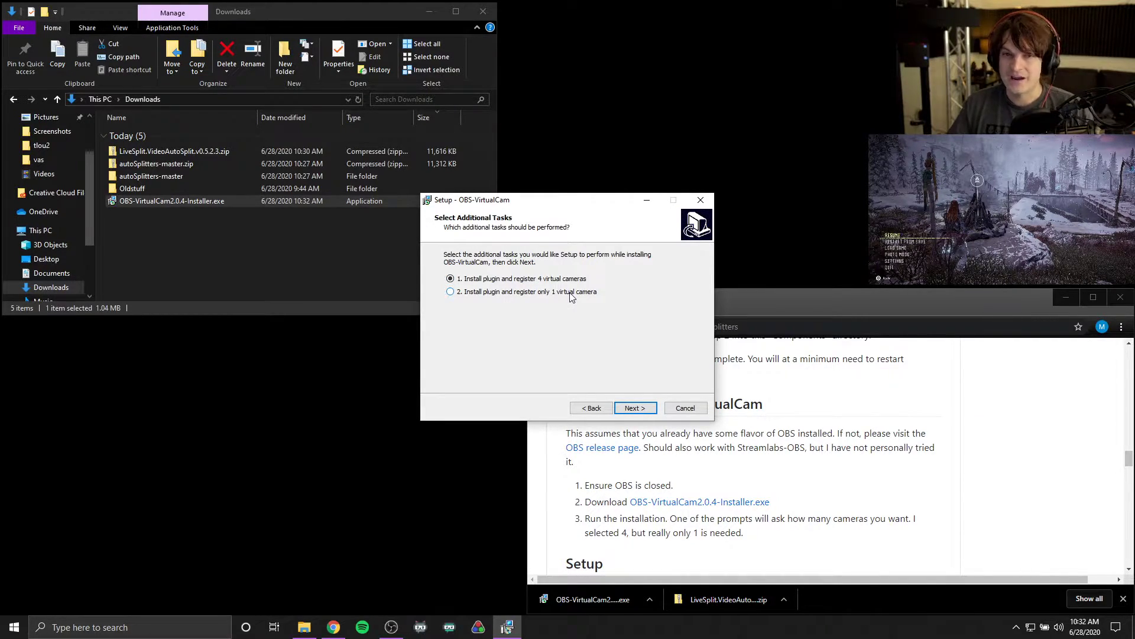
left_click(572, 292)
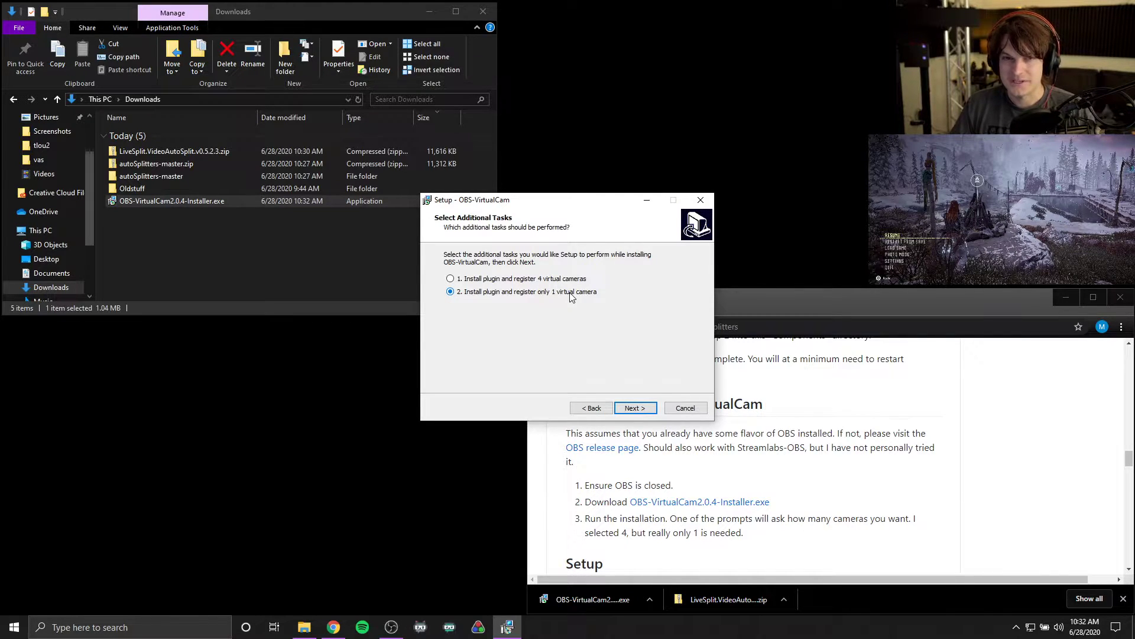
left_click(551, 282)
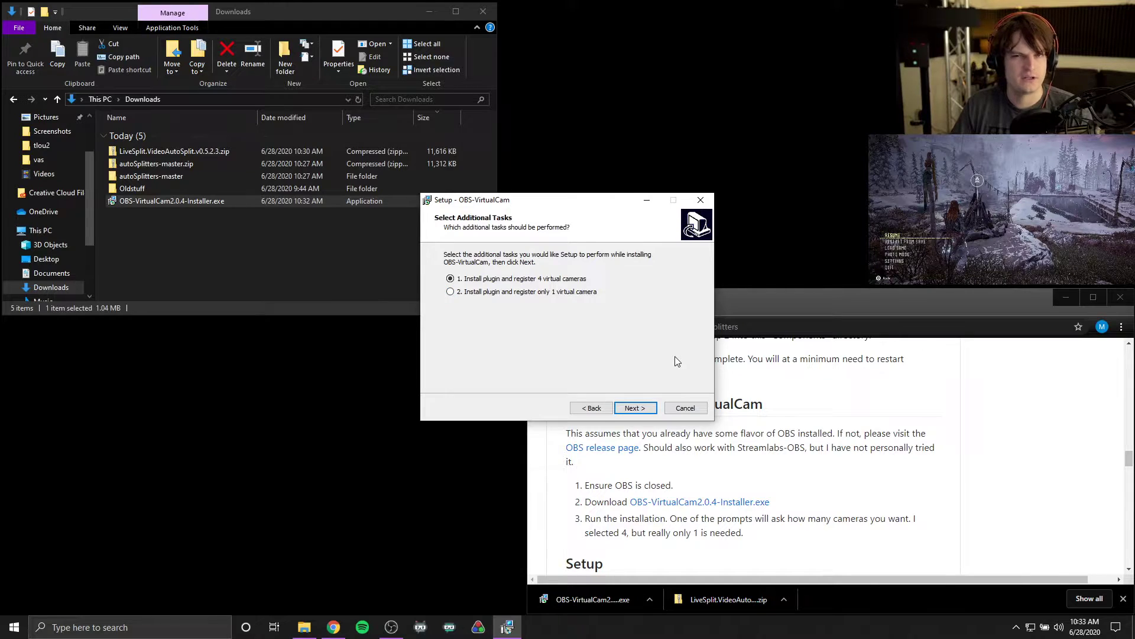
left_click(686, 408)
left_click(607, 370)
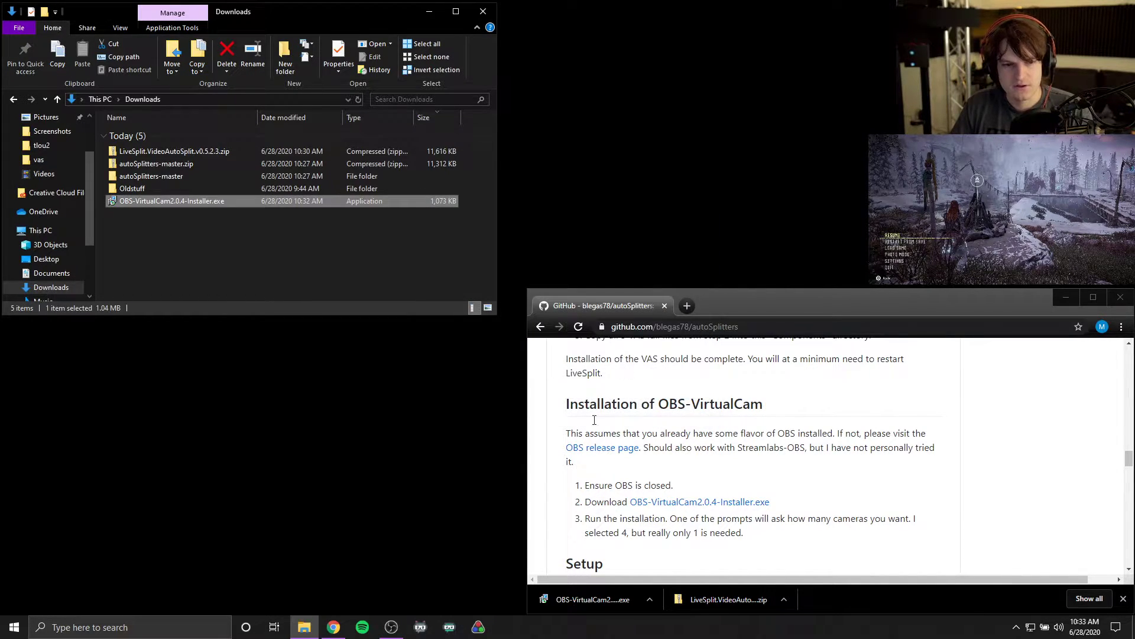
- Switch to OBS, open the filters of the visible Elgato HD 60 S+ source in the Just Capture scene, and move the filters window aside
left_click(391, 626)
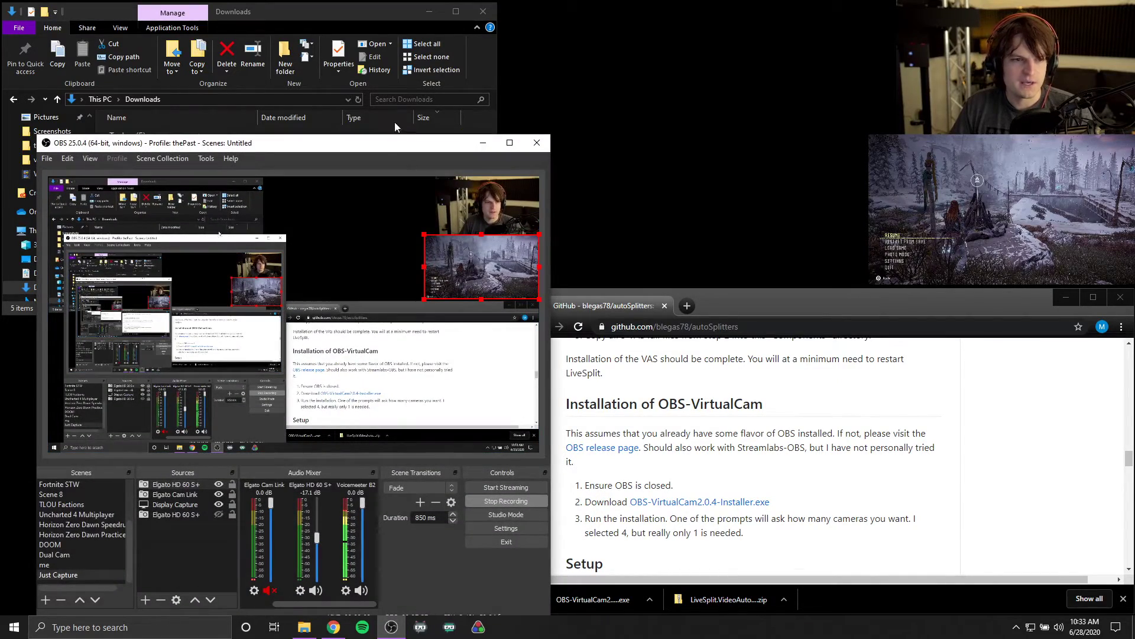
left_click_drag(382, 154, 361, 34)
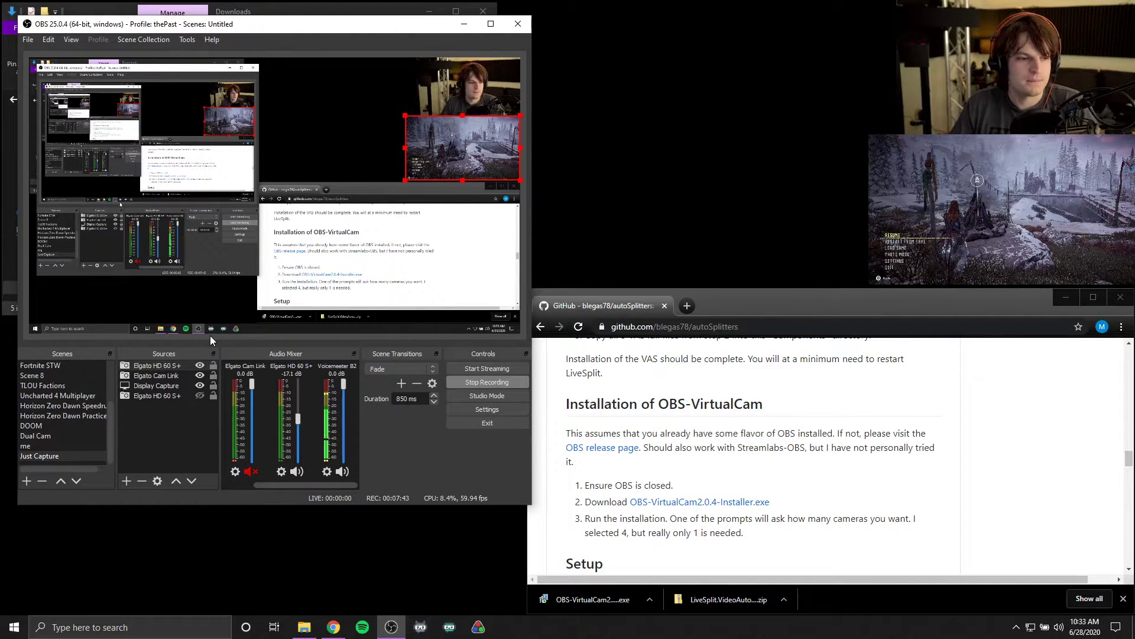
left_click(166, 365)
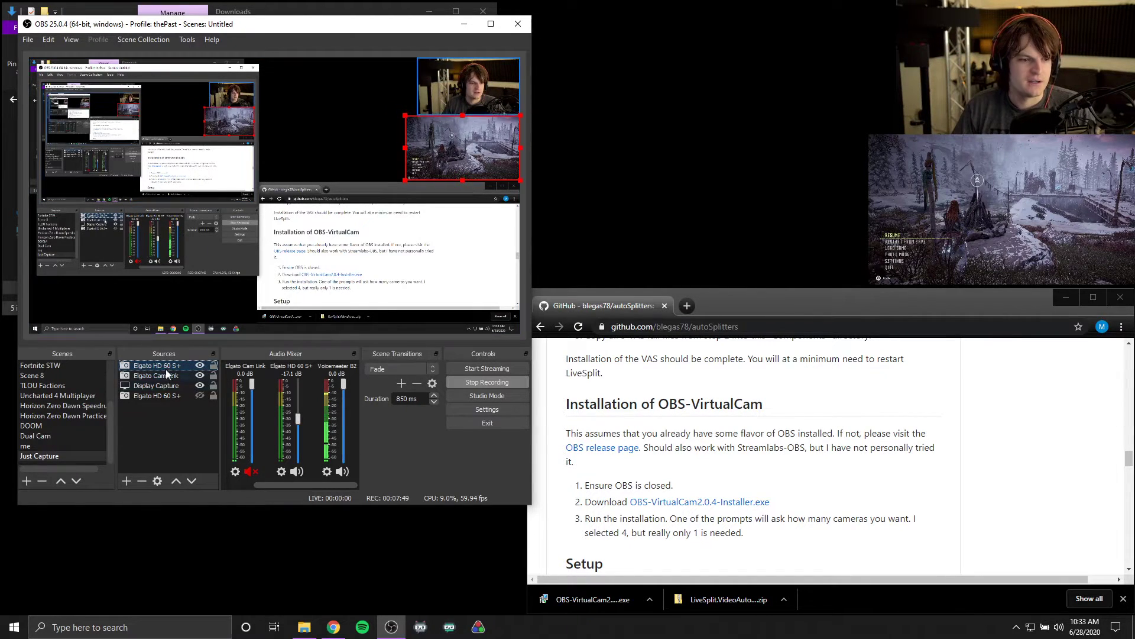
left_click(158, 375)
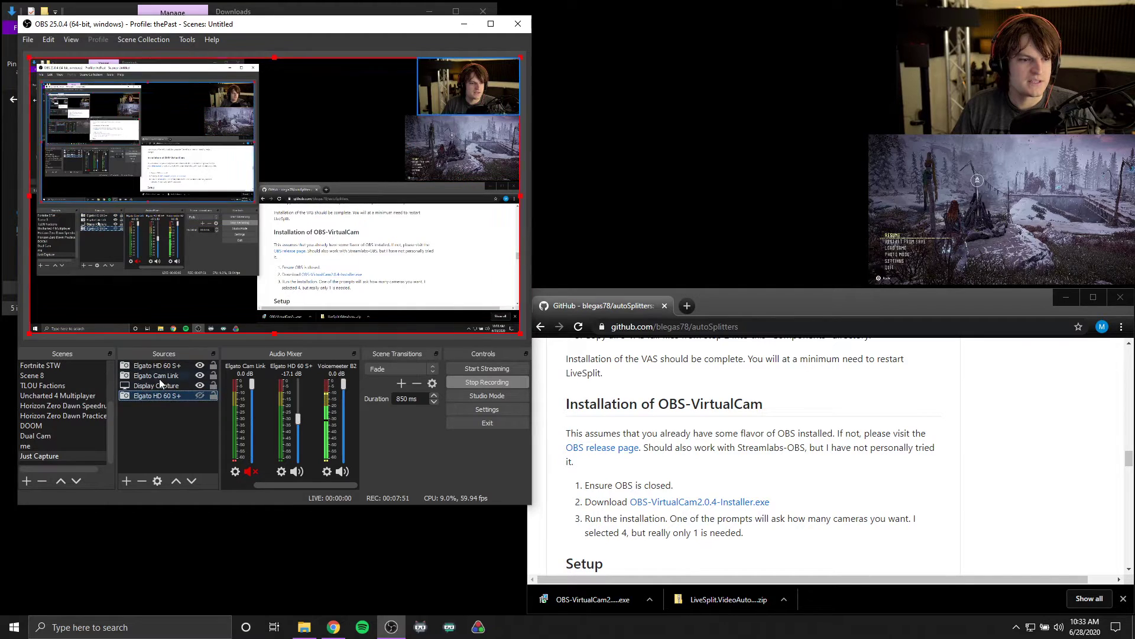
left_click(158, 367)
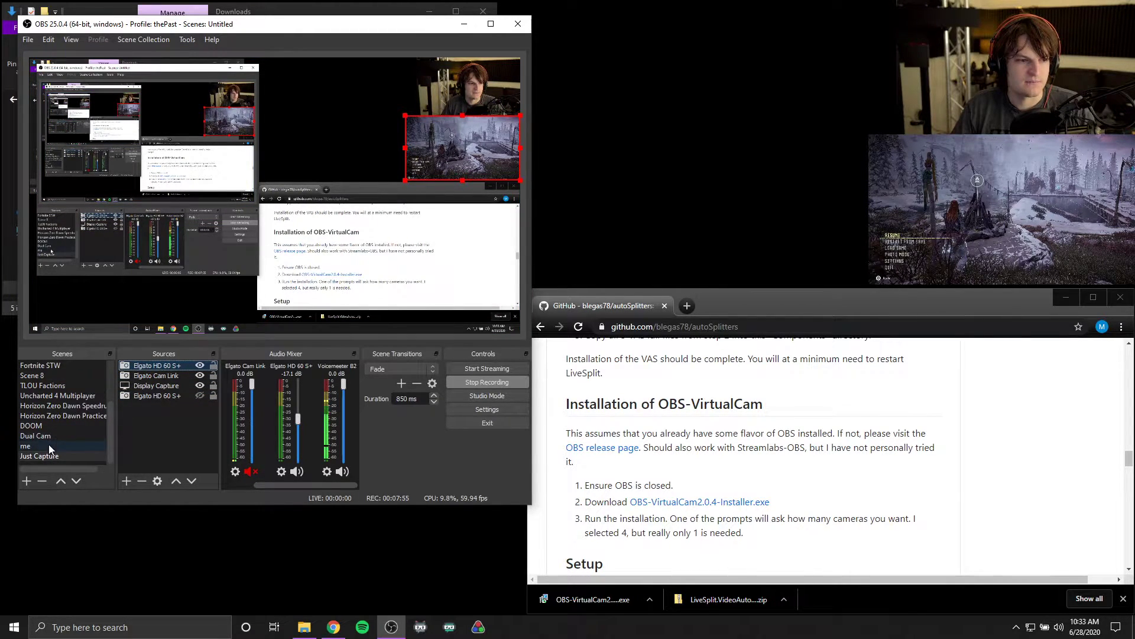
right_click(162, 363)
left_click(186, 346)
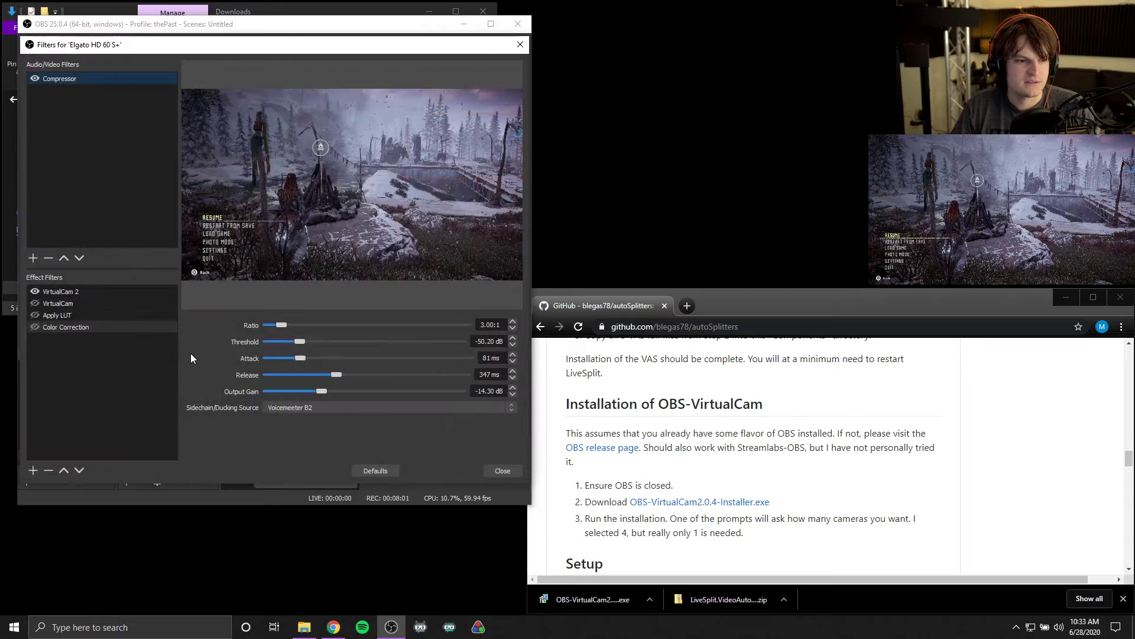
left_click_drag(264, 46, 580, 104)
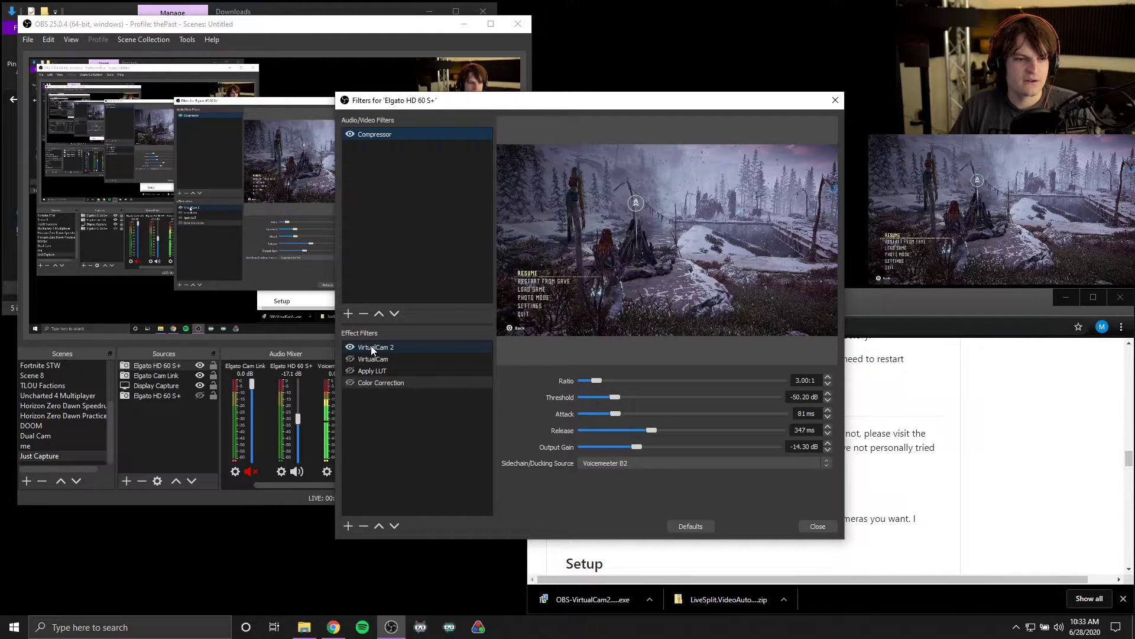
- Look up VirtualCam among the effect filters that can be added to the source, and dismiss the list without adding one
left_click(374, 501)
left_click(347, 525)
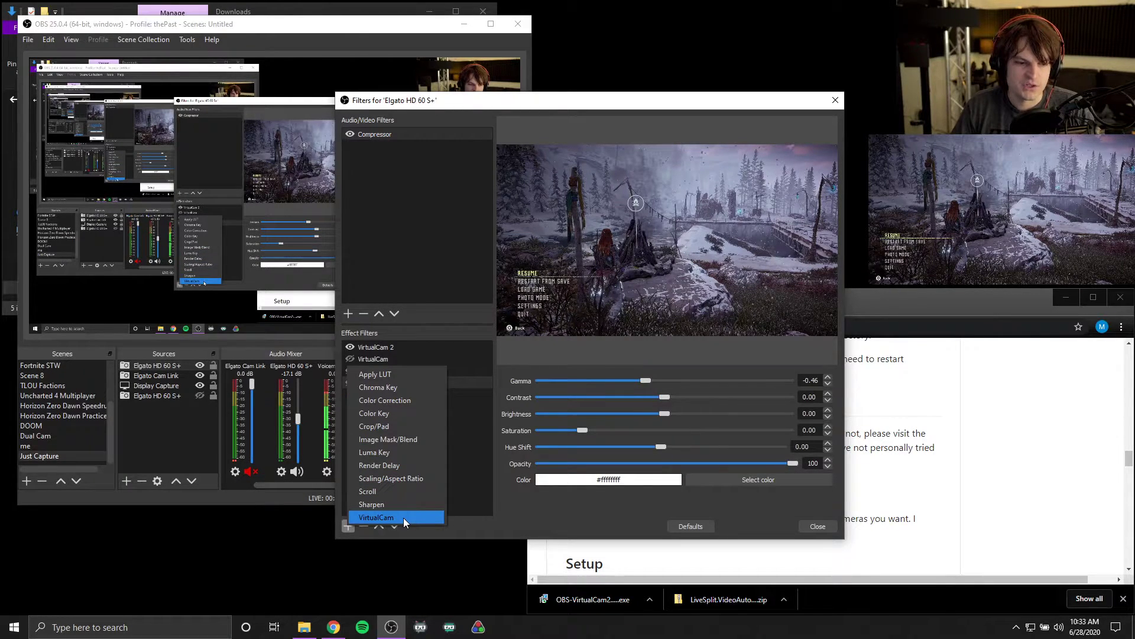
left_click(453, 502)
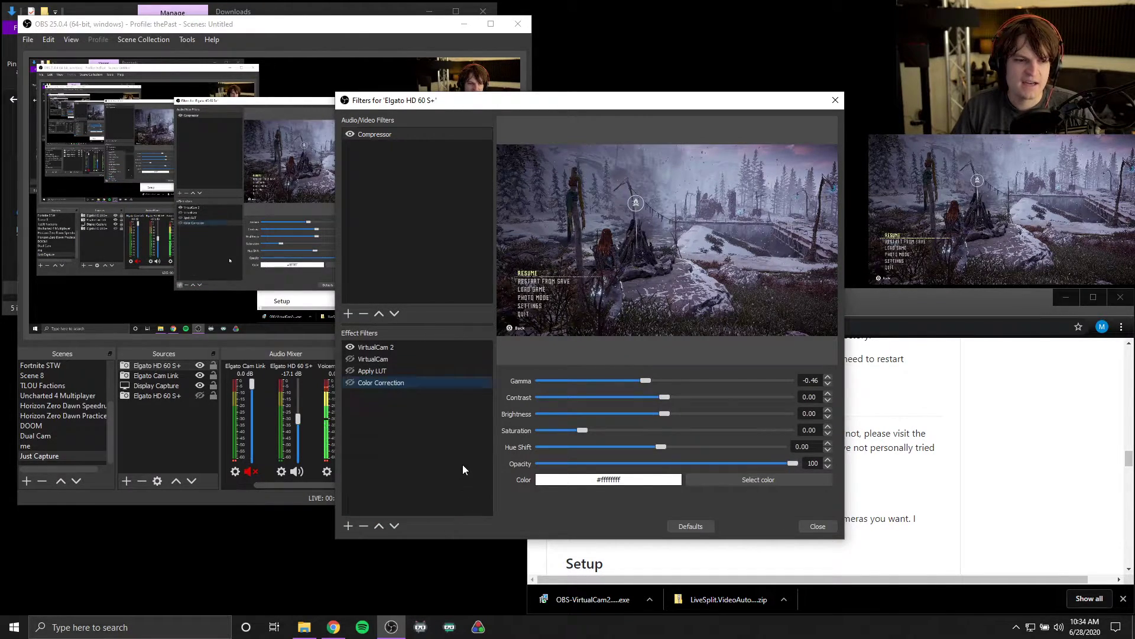
- Set the VirtualCam 2 filter's target camera to OBS-Camera, start its output, and close the filters window
left_click(385, 350)
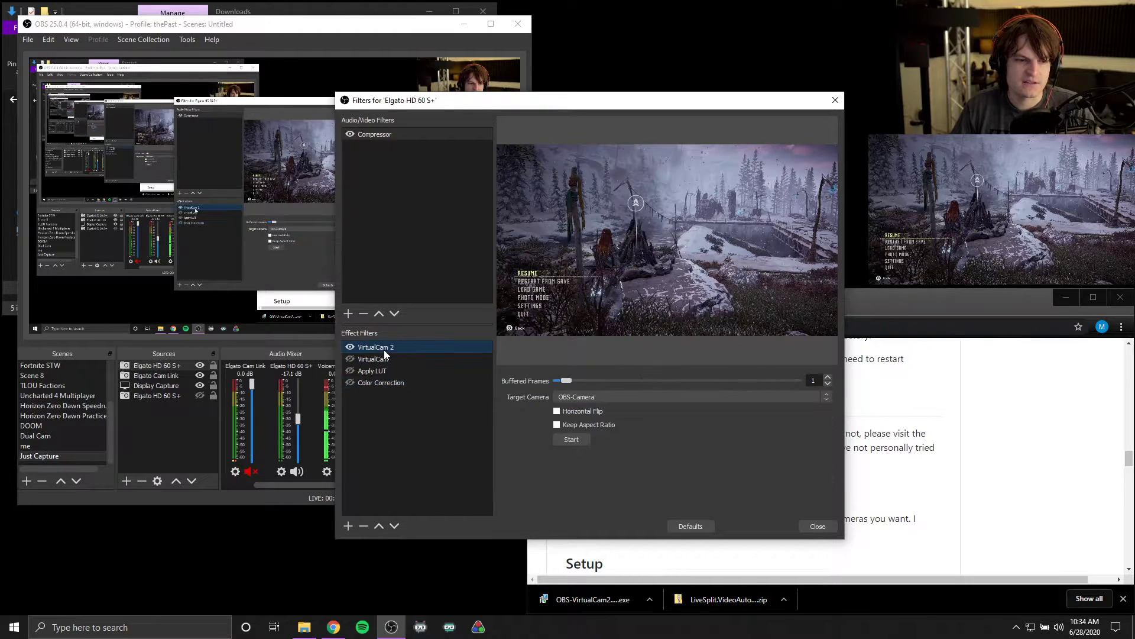
left_click(673, 396)
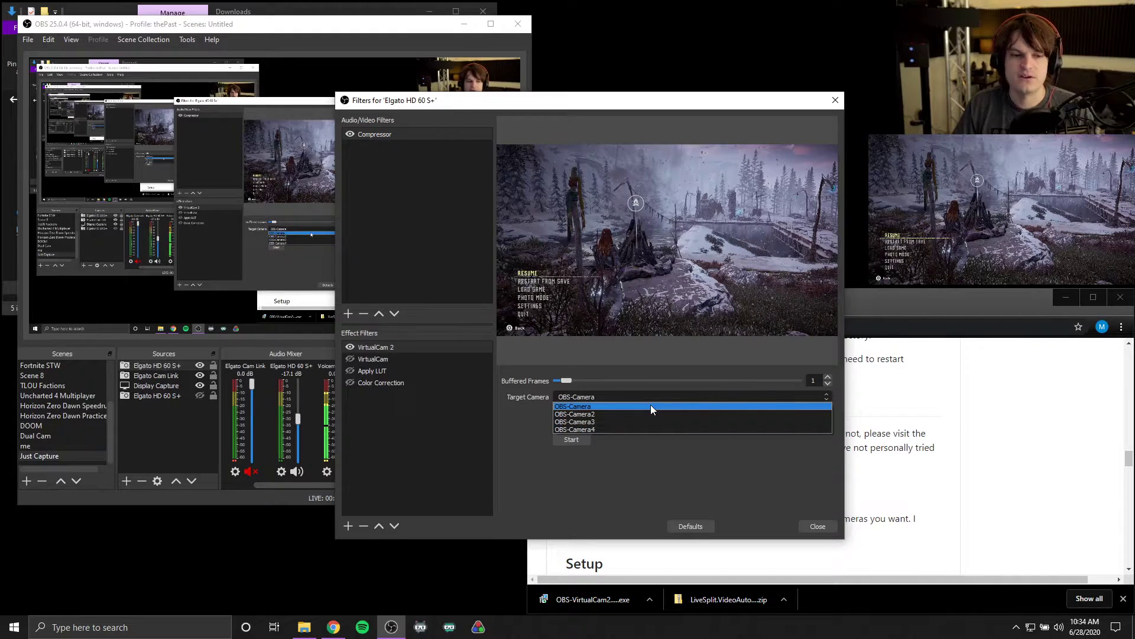
left_click(599, 406)
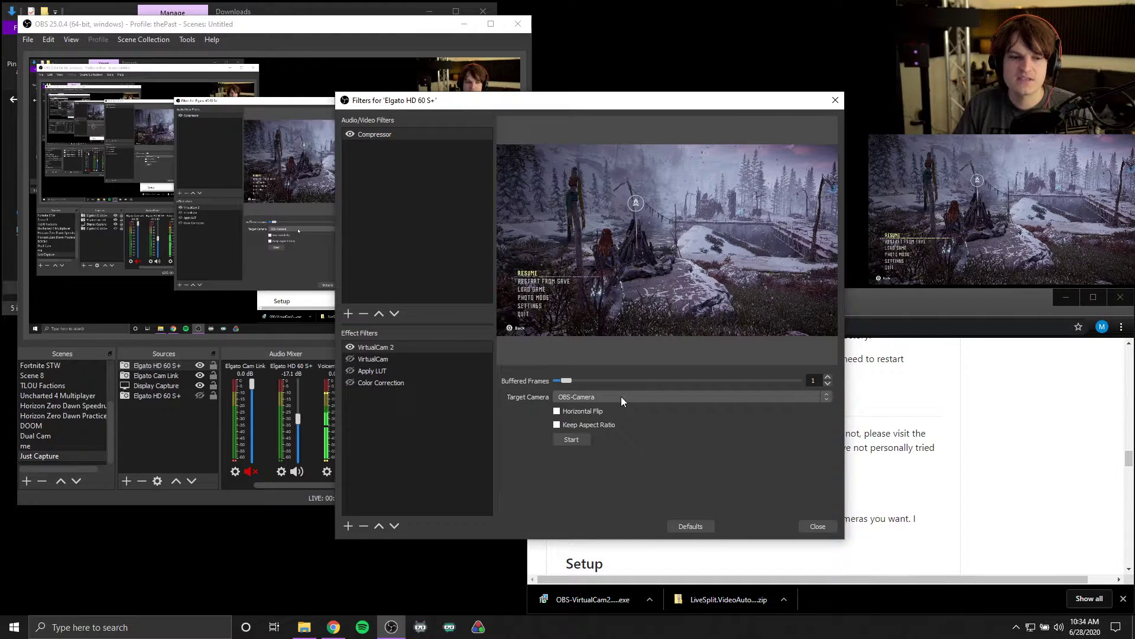
left_click(621, 396)
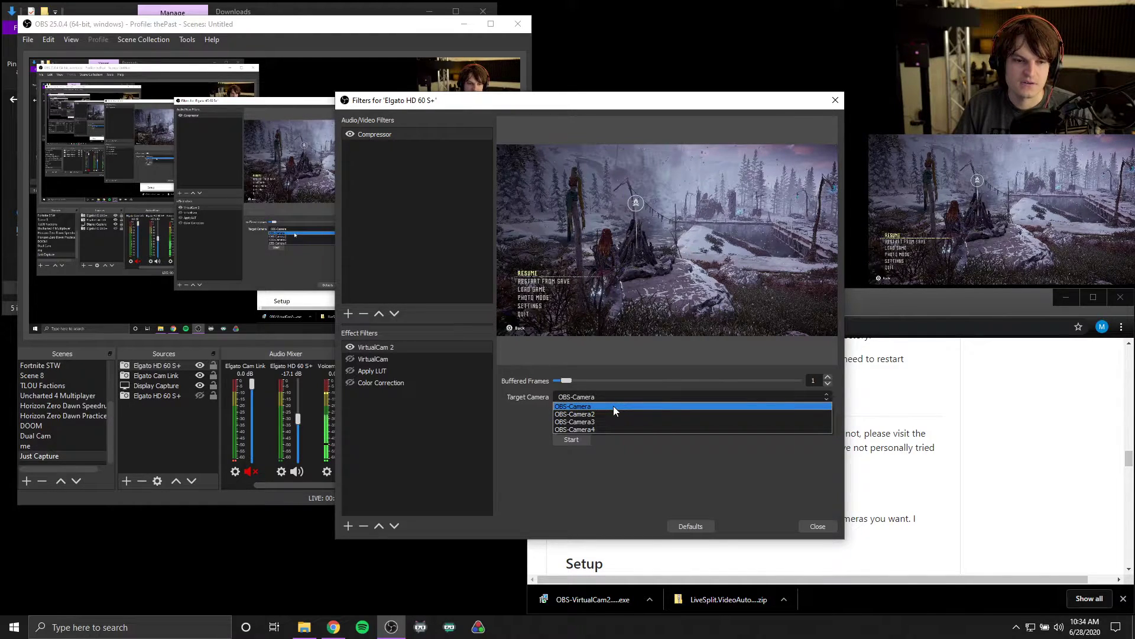
left_click(613, 405)
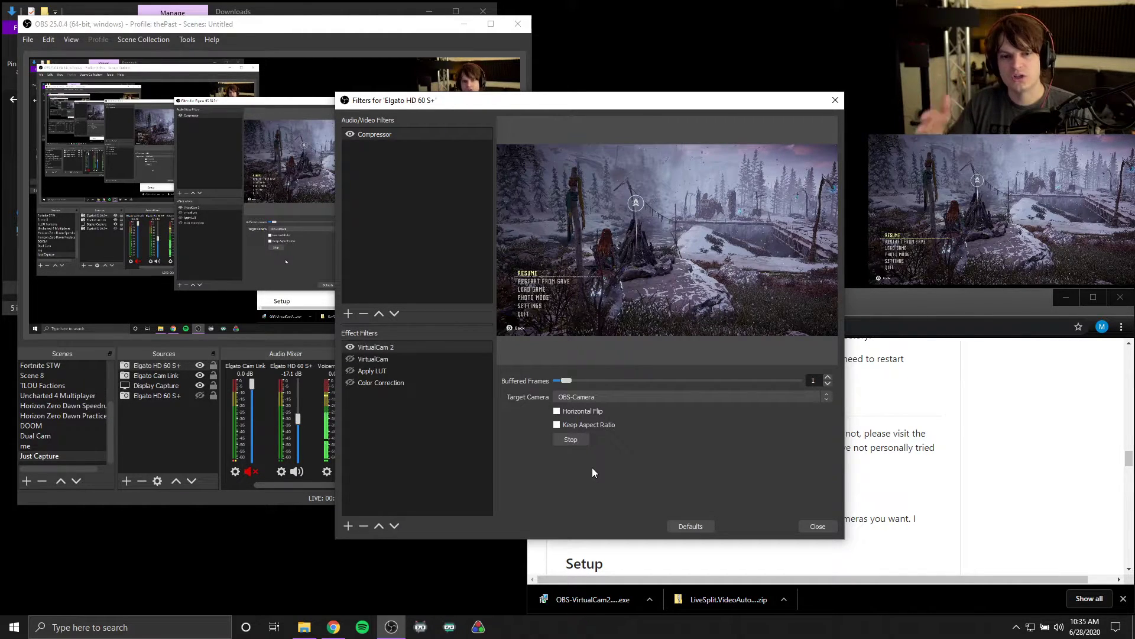
left_click(816, 526)
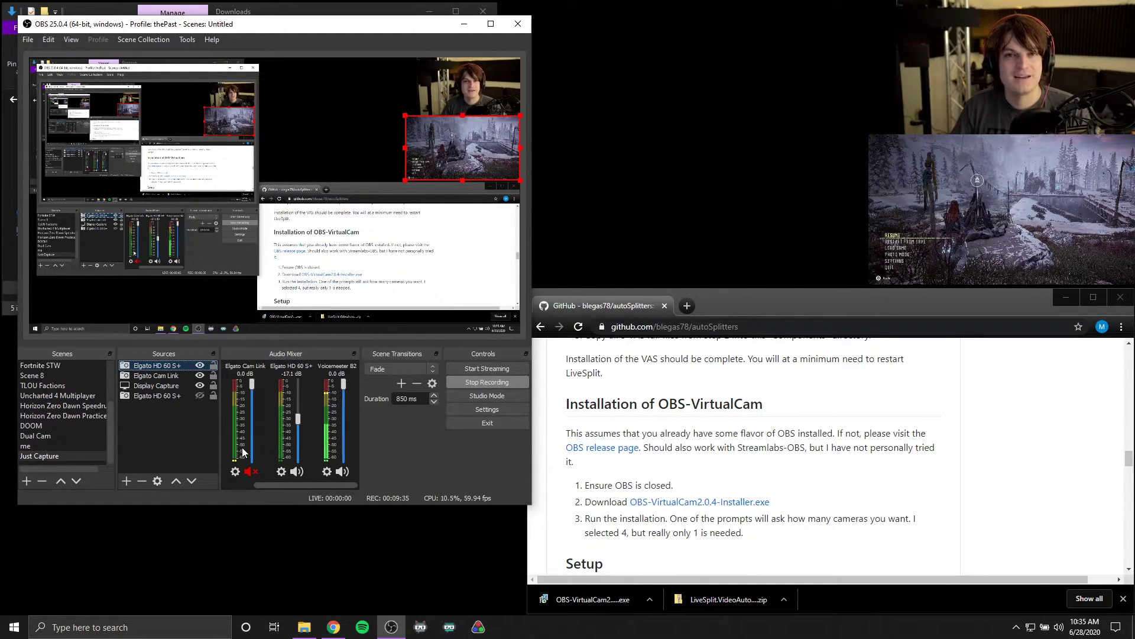
- Check the VirtualCam 2 filter's settings on the Elgato HD 60 S+ source again, close the filters, and minimize OBS
right_click(158, 366)
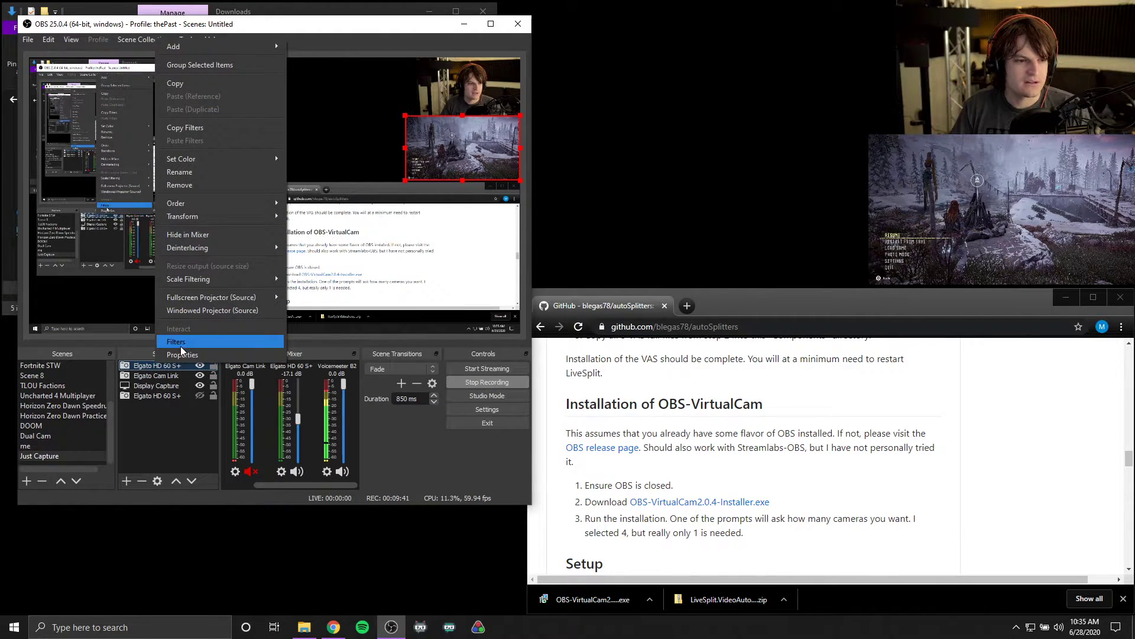
left_click(180, 346)
left_click(73, 291)
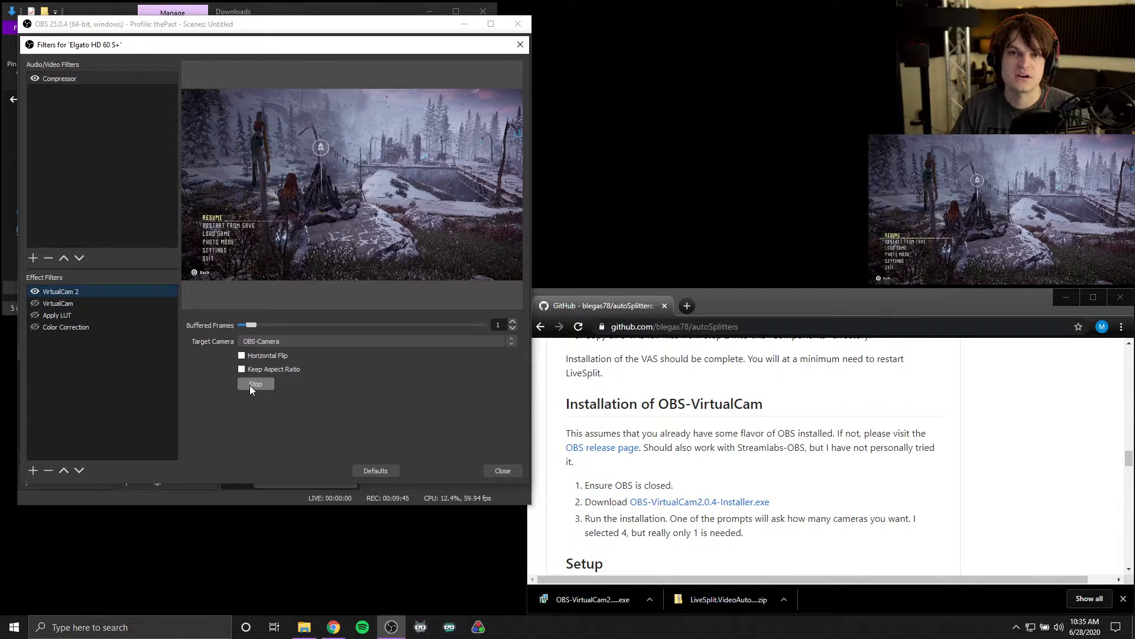
left_click(503, 470)
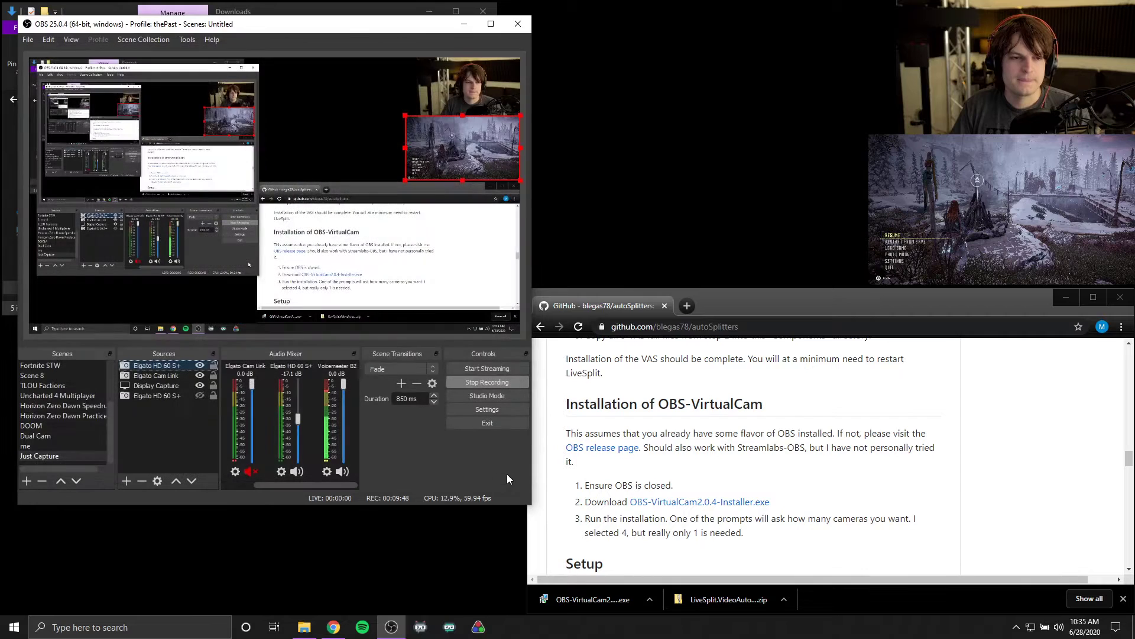
left_click(466, 28)
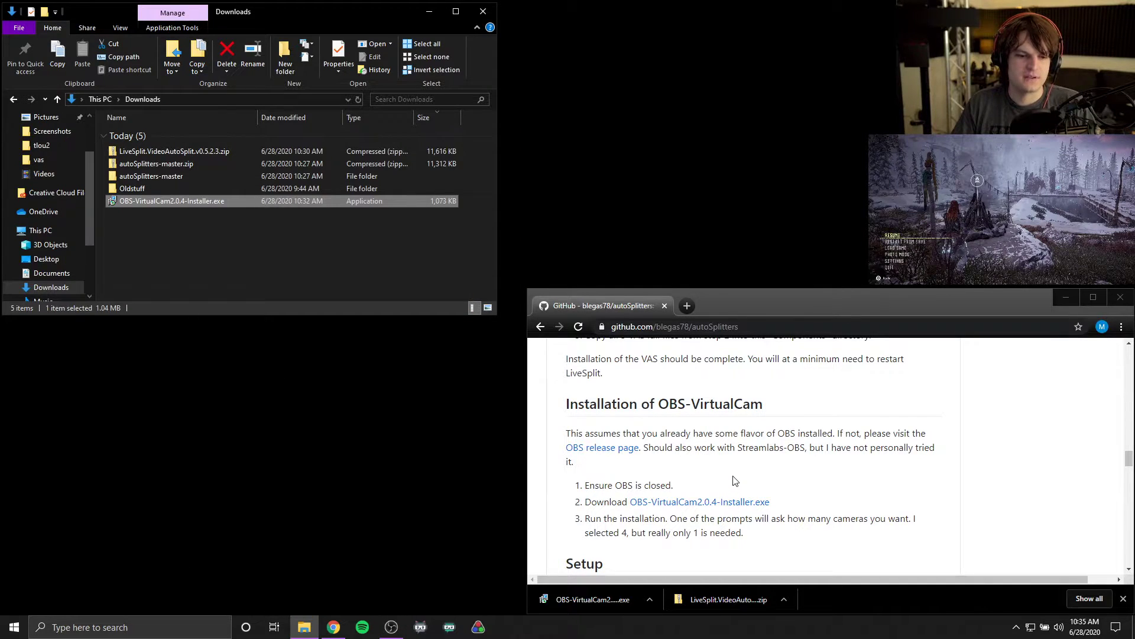
- Launch LiveSplit, move the timer window clear of the file explorer, and decline the offered update
left_click(481, 630)
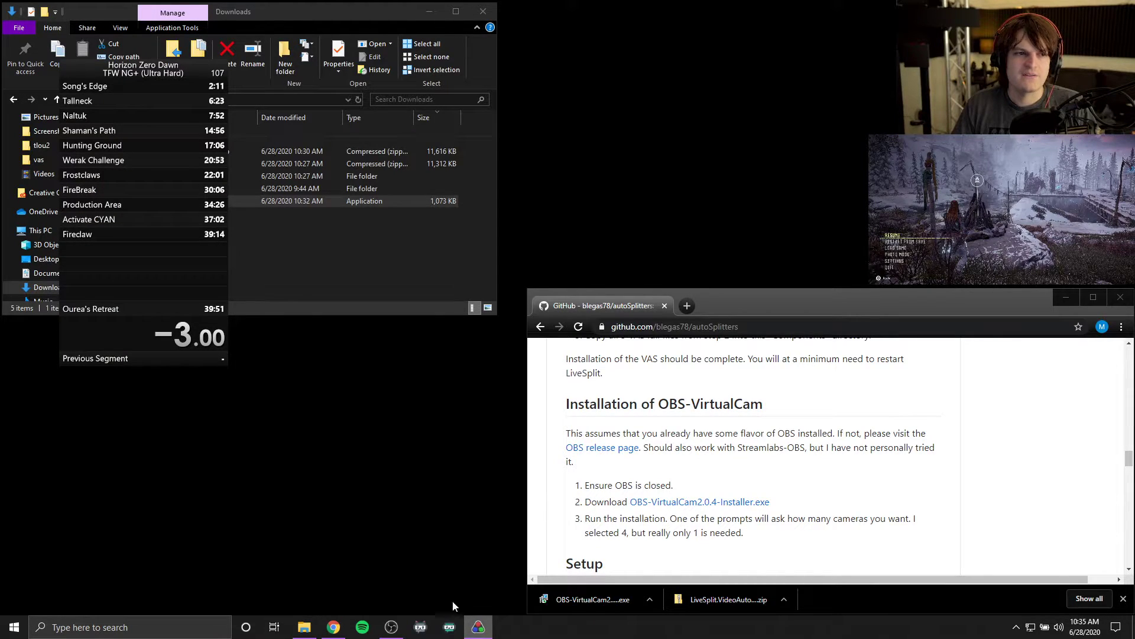
left_click_drag(166, 188, 688, 140)
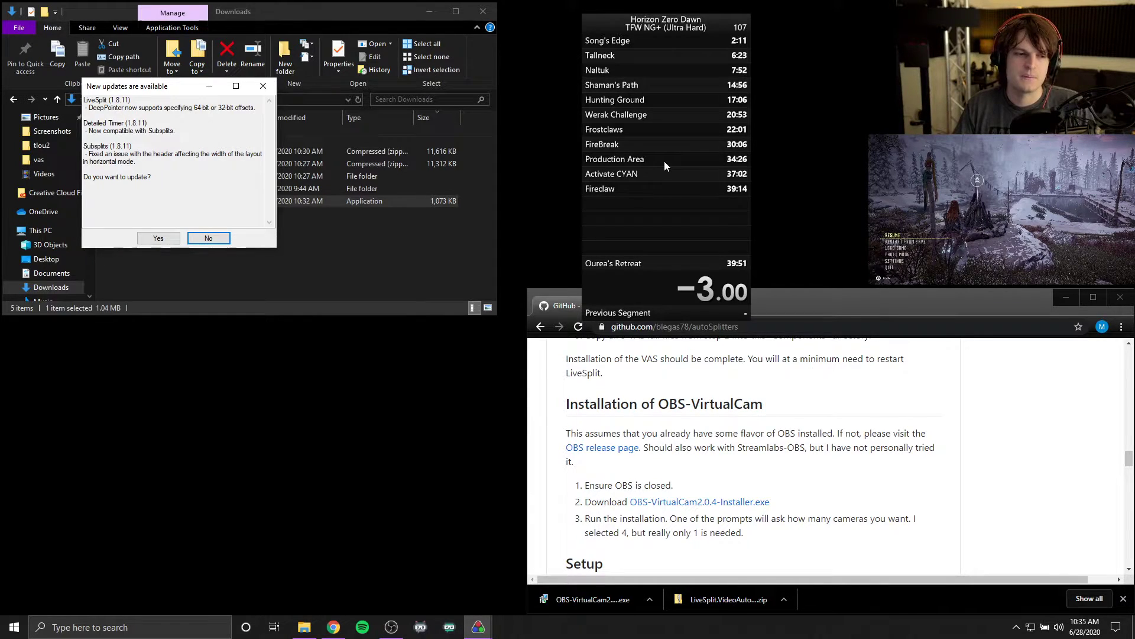
left_click(161, 134)
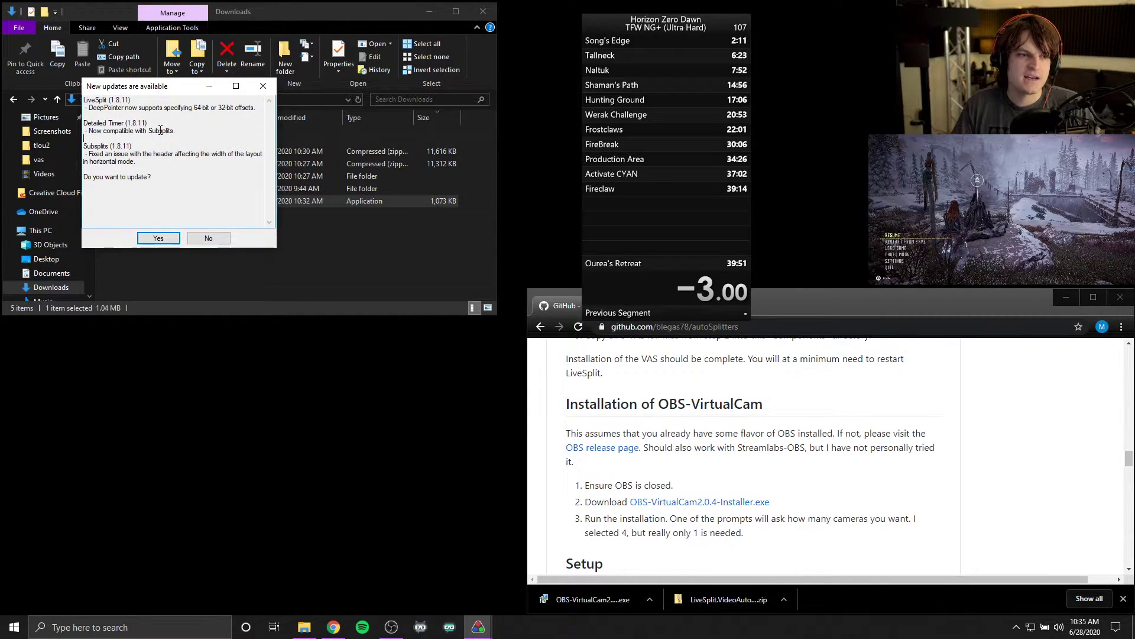
left_click(221, 240)
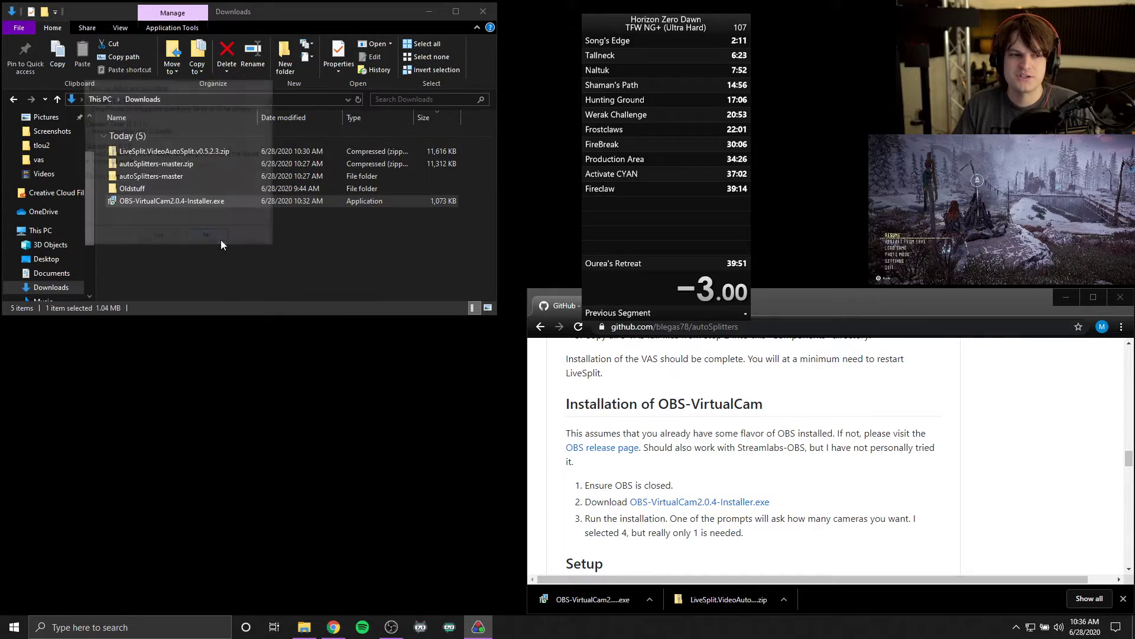
- Open LiveSplit's layout editor and add the Video Auto Splitter control component to the layout
right_click(619, 228)
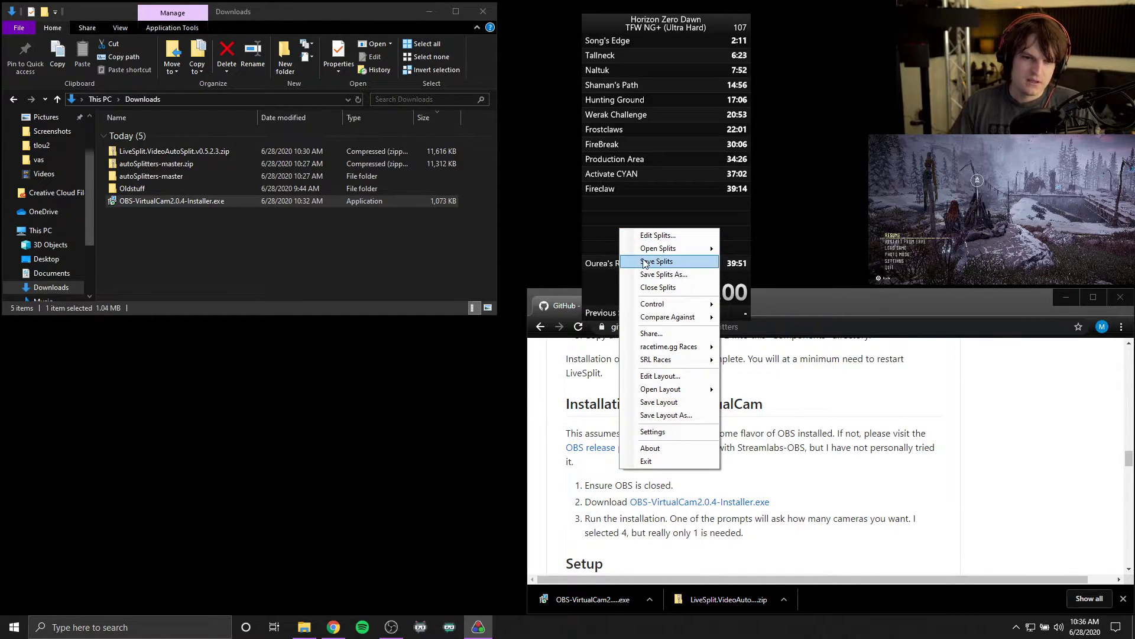
right_click(617, 211)
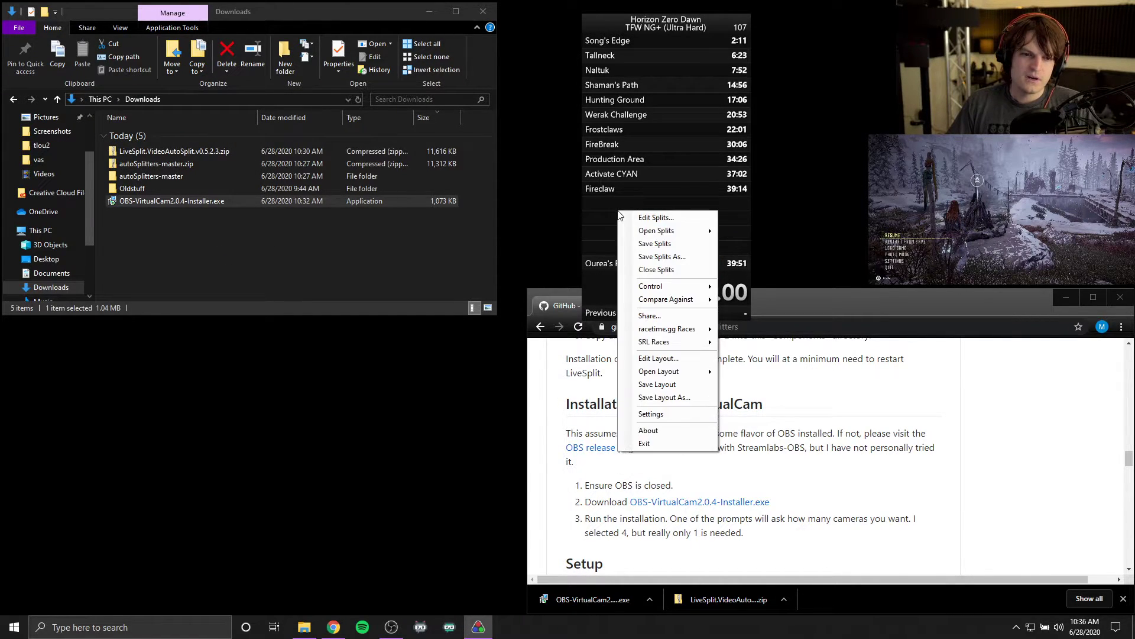
left_click(683, 365)
left_click_drag(286, 99, 434, 88)
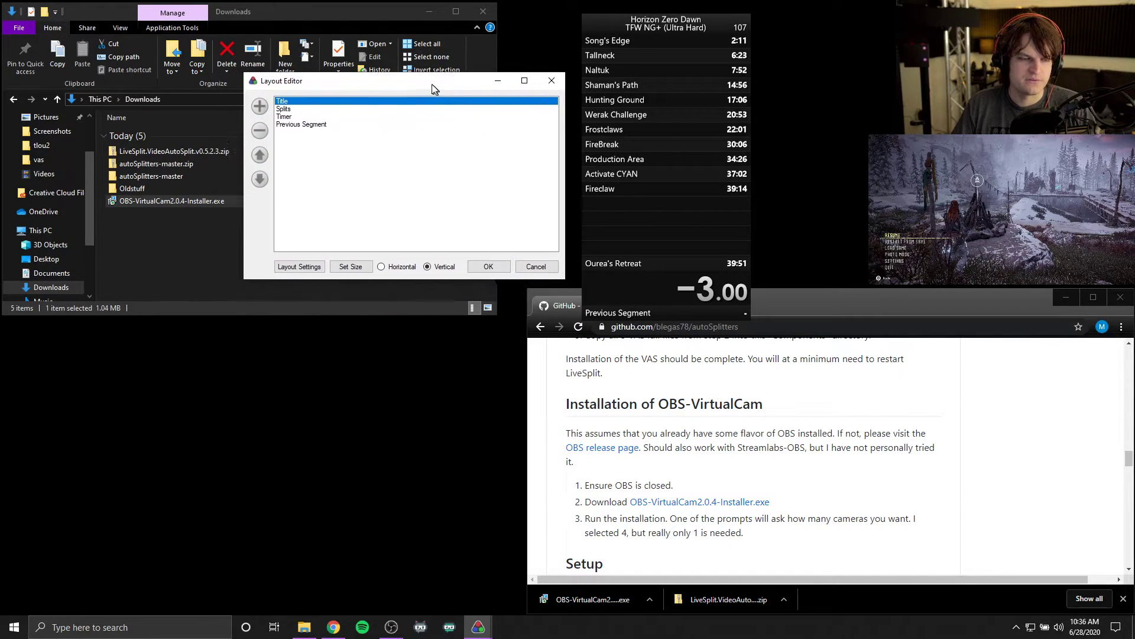
left_click(258, 107)
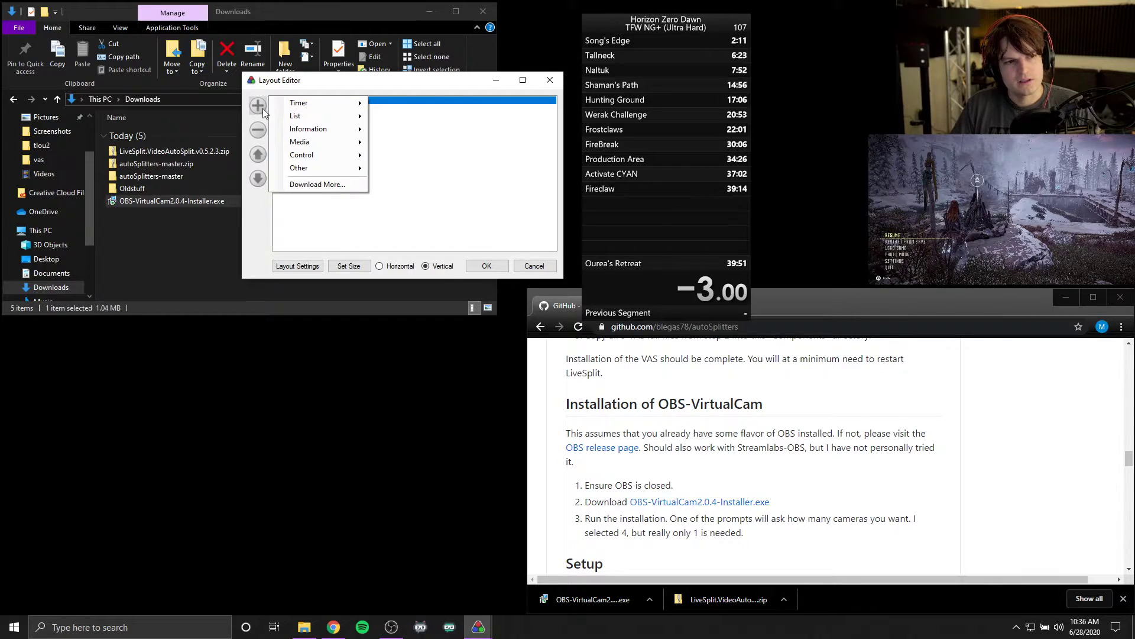
mouse_move(323, 154)
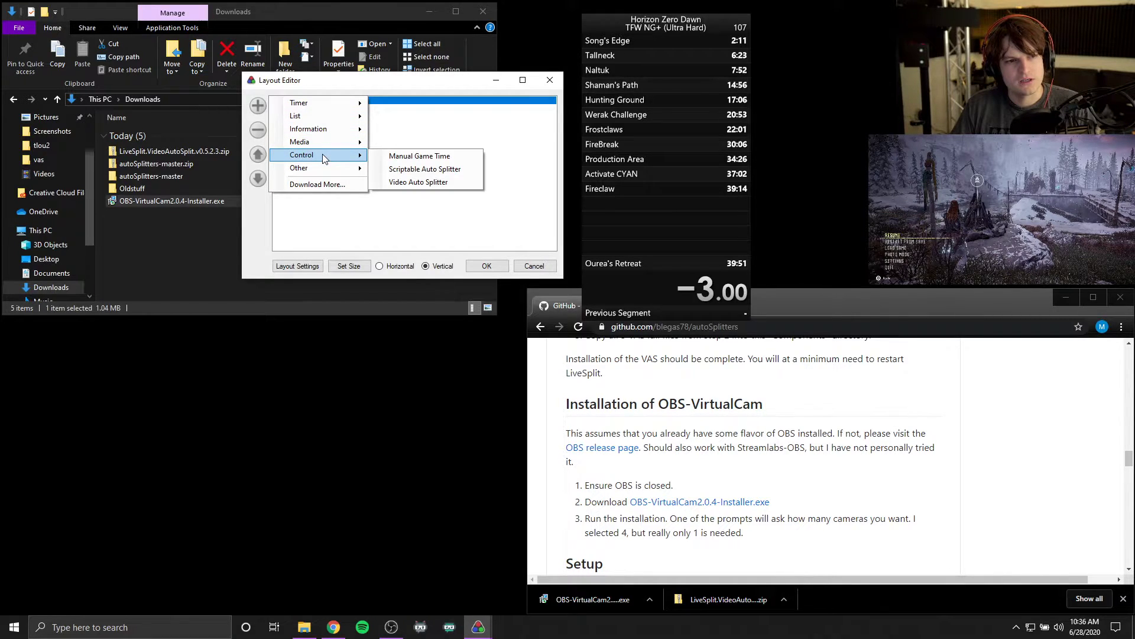
left_click(468, 183)
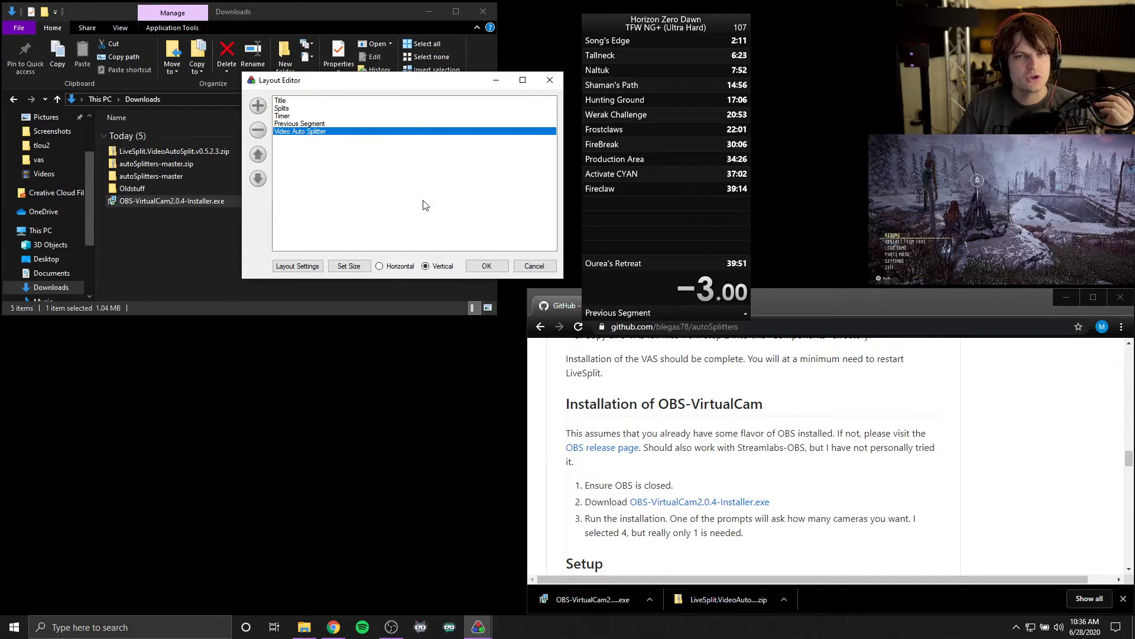
- Open the Video Auto Splitter's layout settings and set its capture device to OBS-Camera
left_click(301, 267)
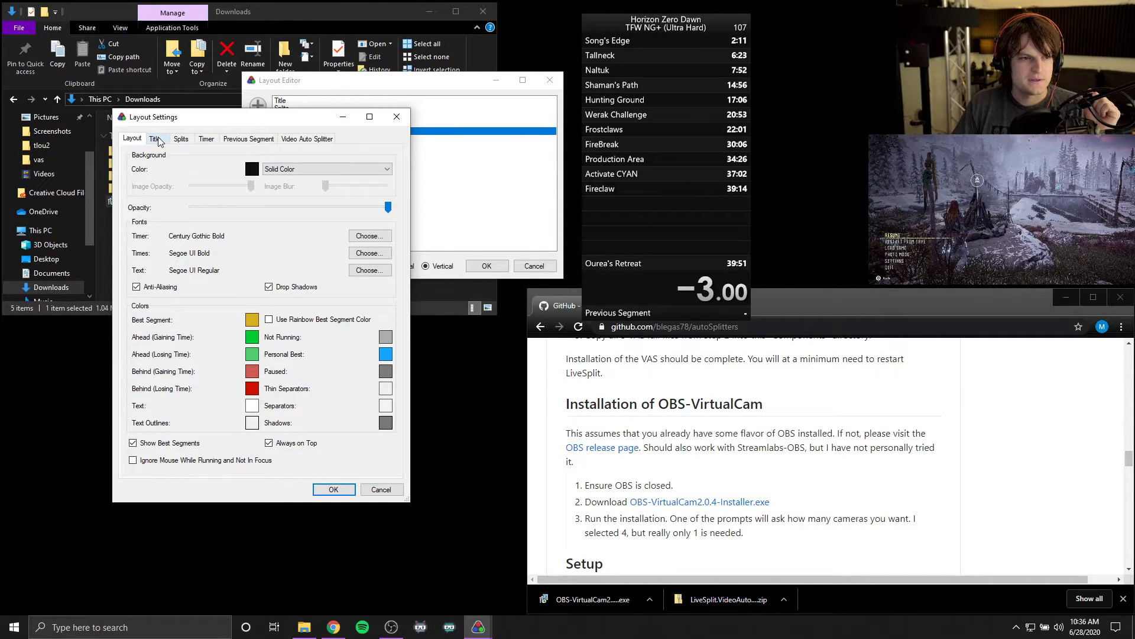
left_click_drag(220, 121, 305, 175)
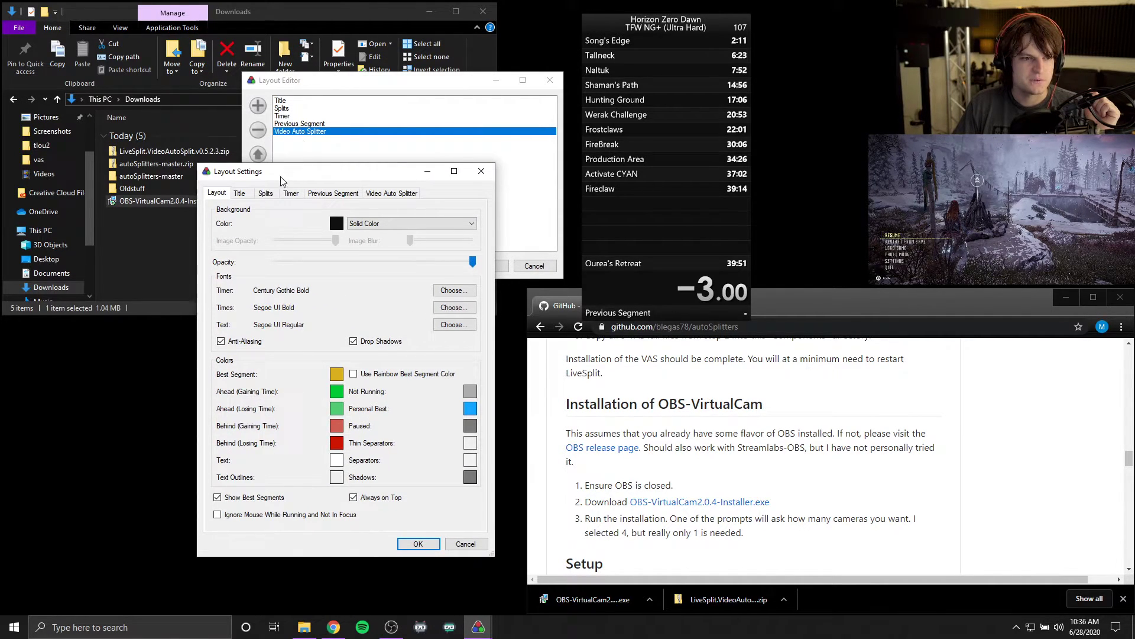
left_click(239, 194)
left_click(392, 193)
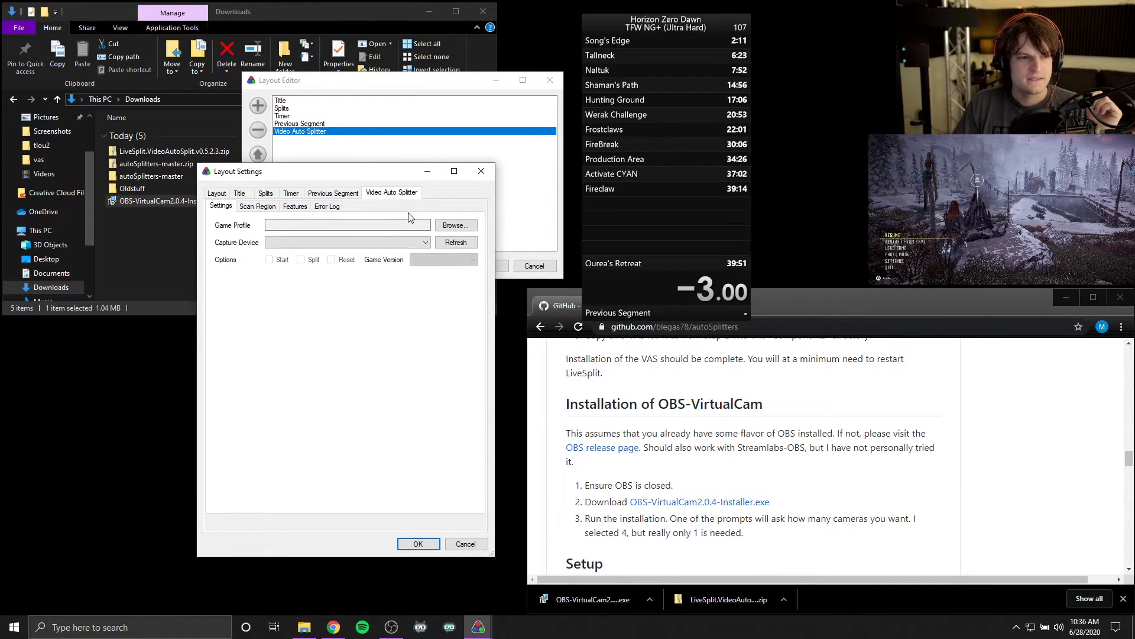
left_click(425, 243)
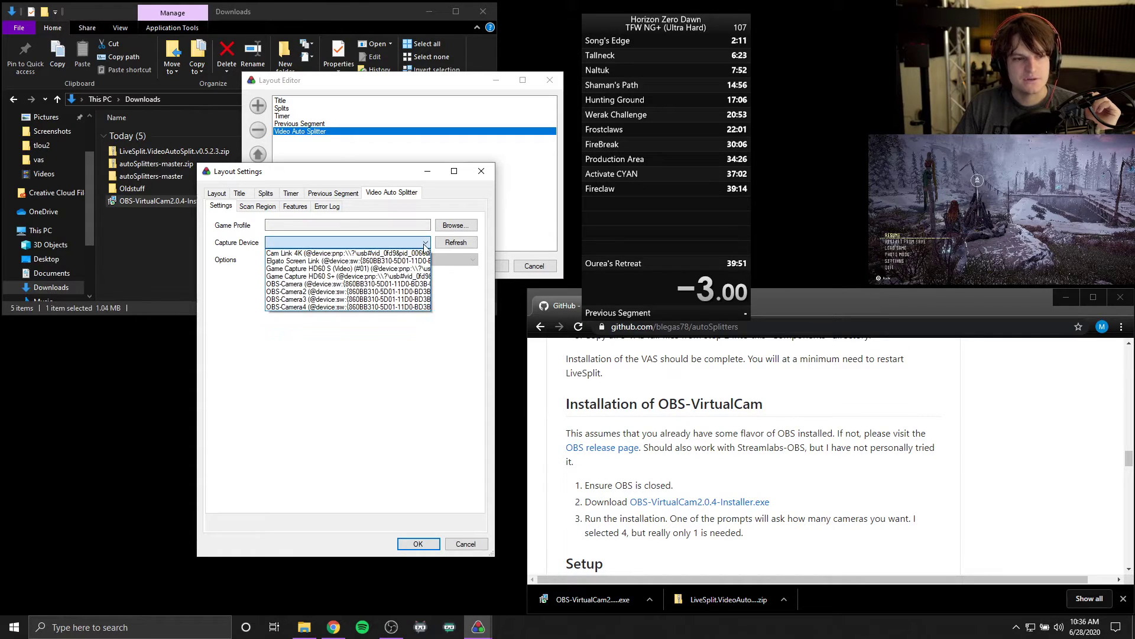
left_click(317, 288)
- Find the profiles in the extracted autoSplitters-master folder and load hzd.vas as the Video Auto Splitter's game profile
left_click(298, 226)
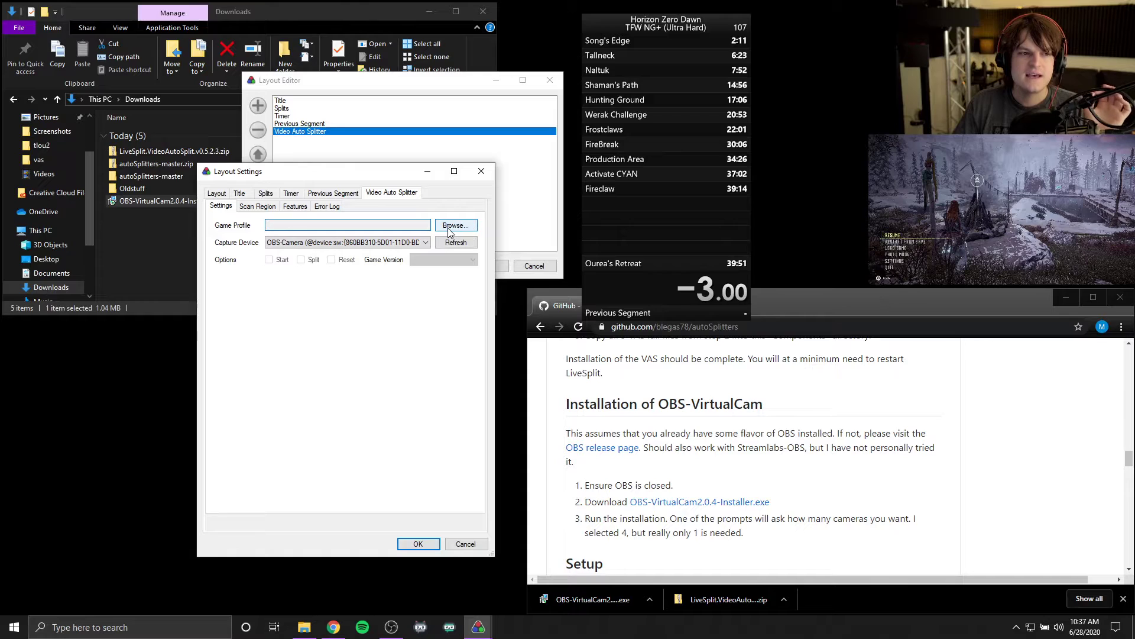
left_click(176, 225)
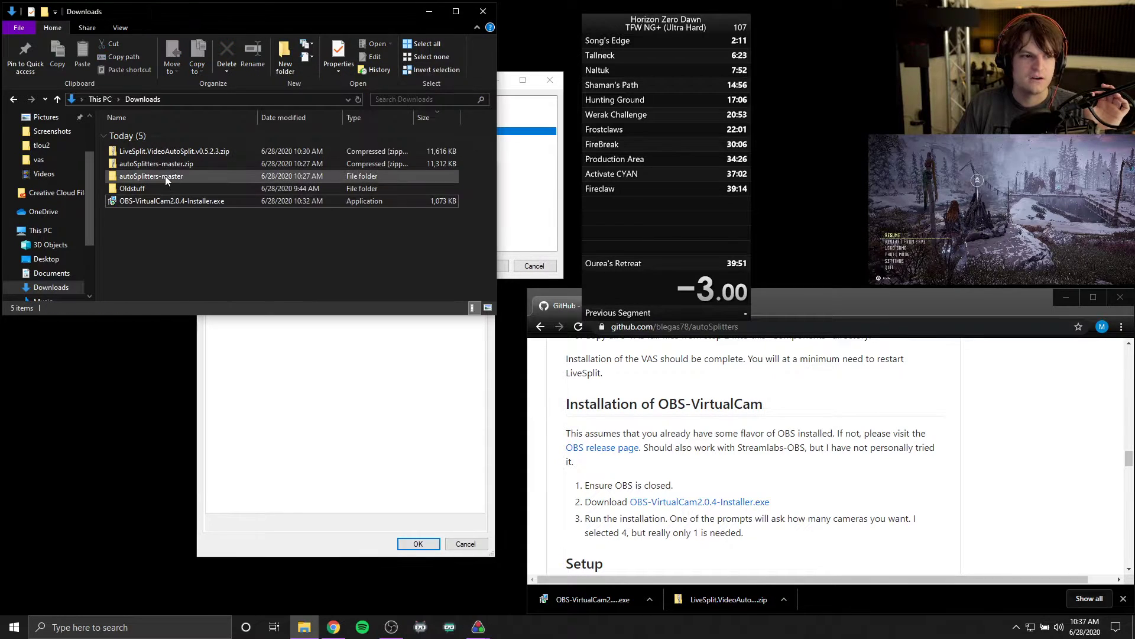
double_click(165, 175)
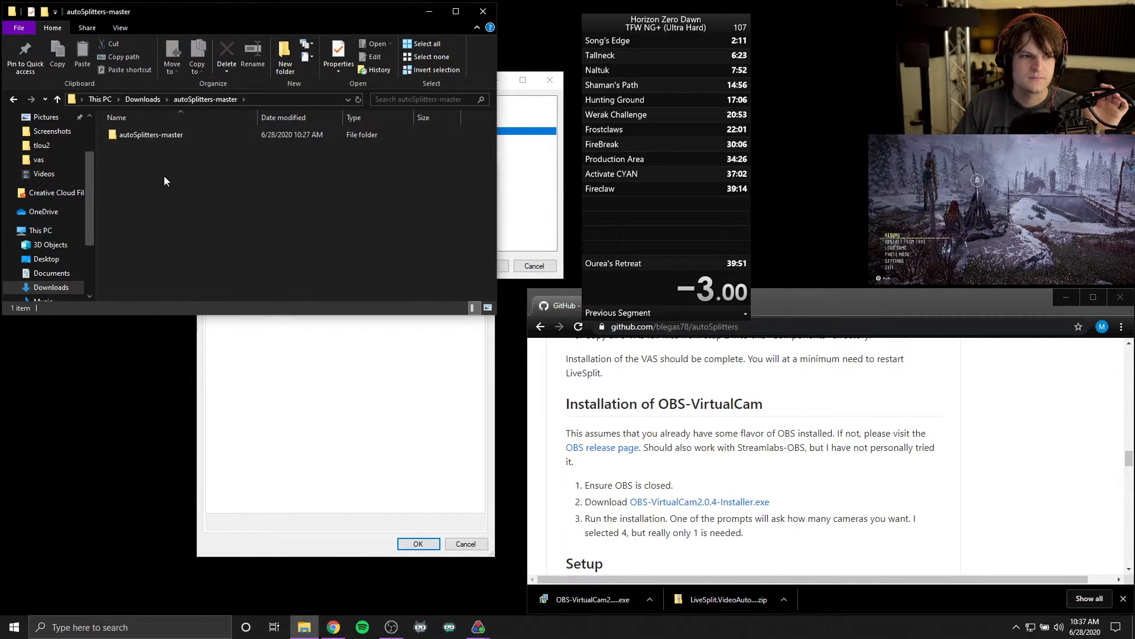
left_click(157, 137)
double_click(157, 136)
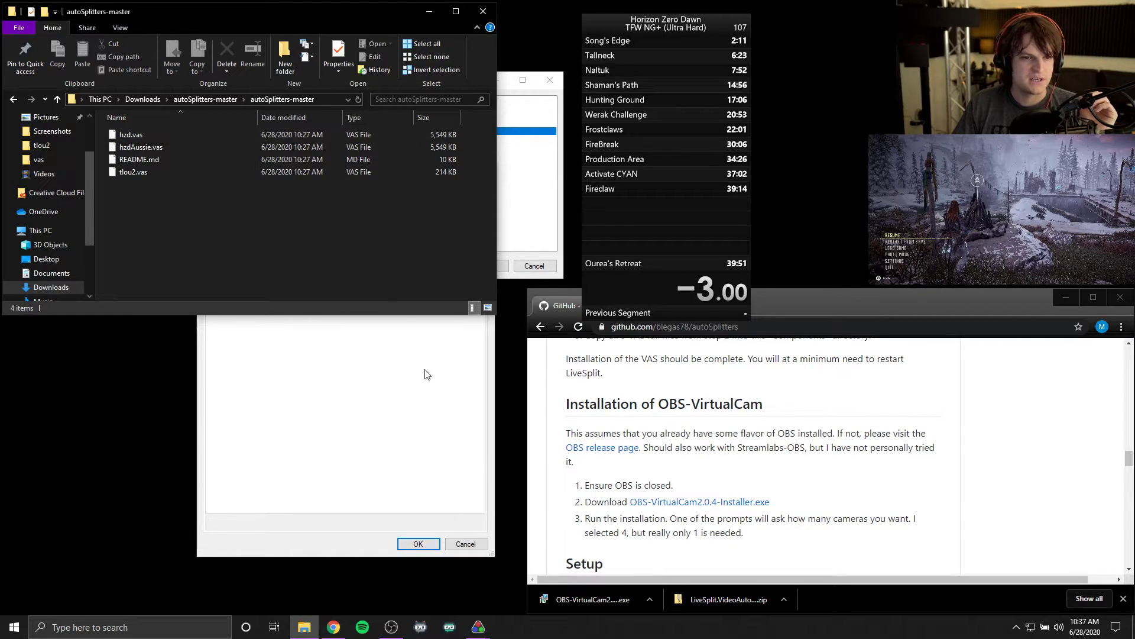
left_click(453, 223)
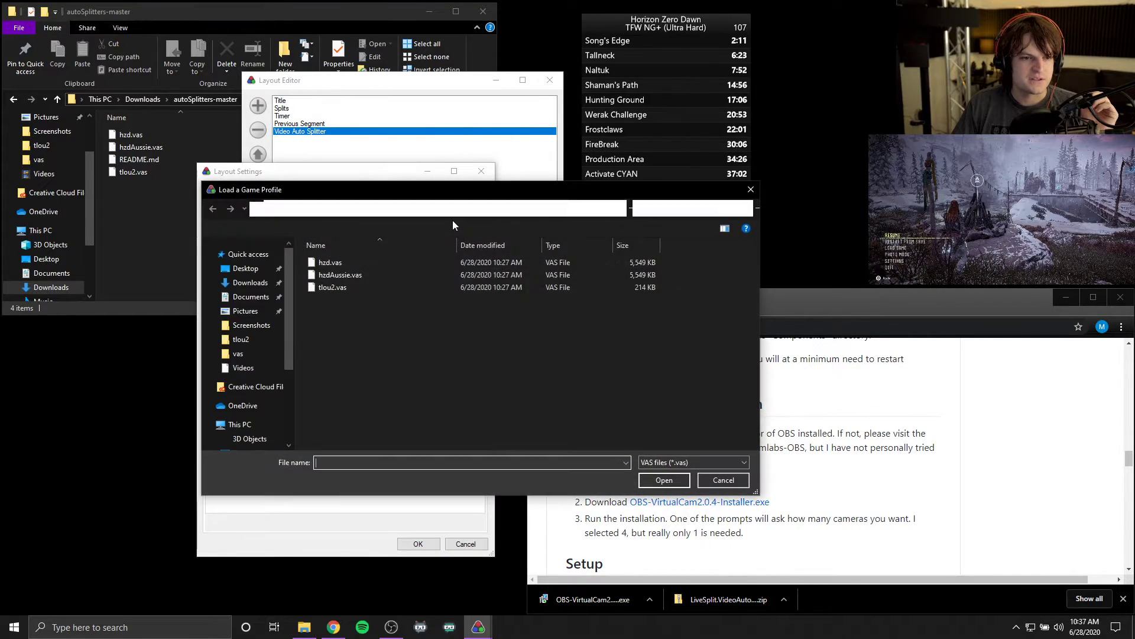
left_click(331, 262)
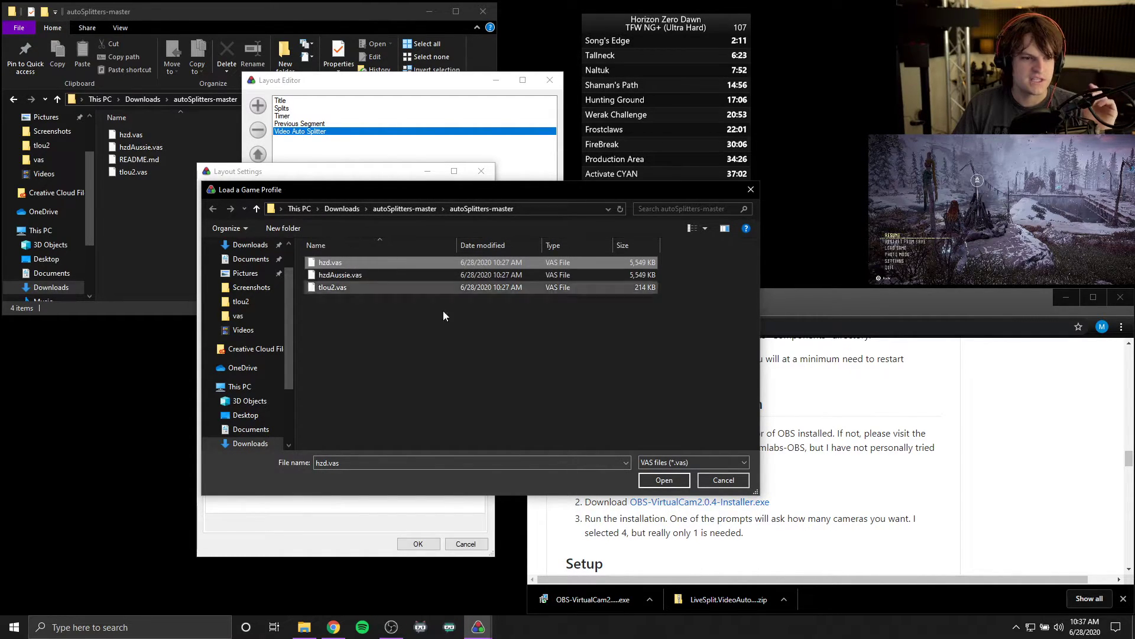
left_click(664, 480)
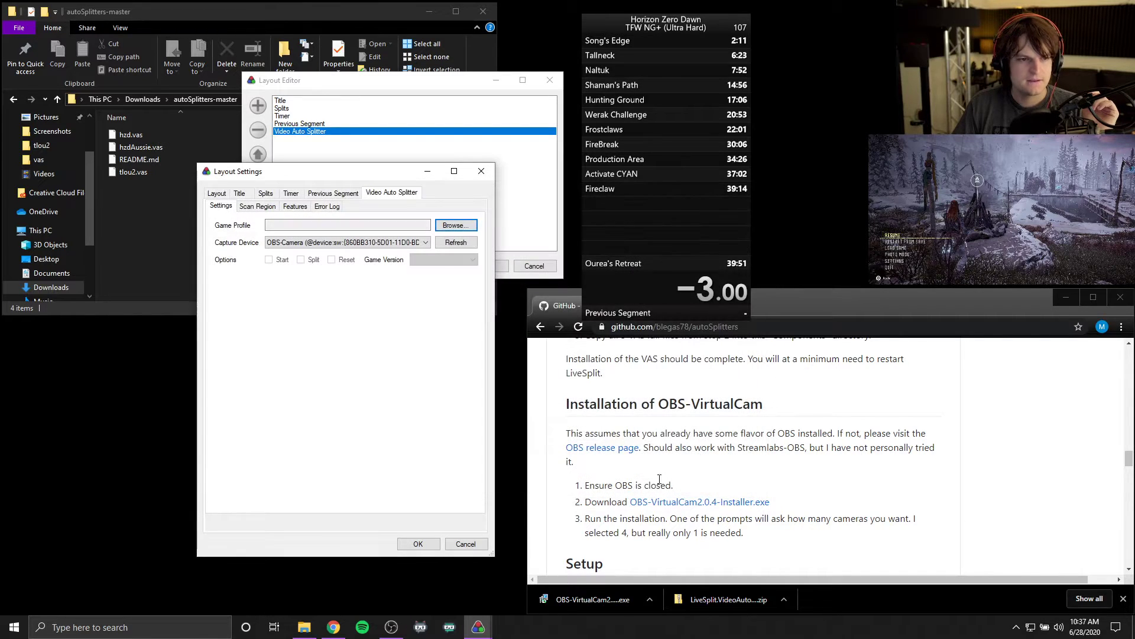
- Reset the Video Auto Splitter's scan region to 1920 × 1080, and accept the layout settings and layout editor changes
left_click(266, 207)
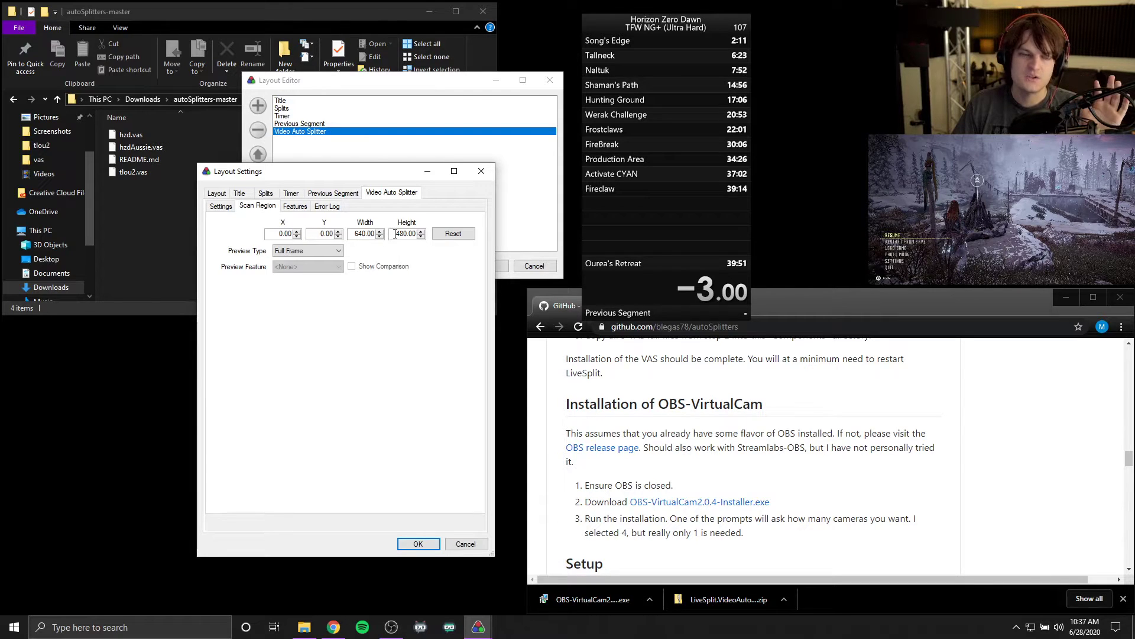
left_click(452, 236)
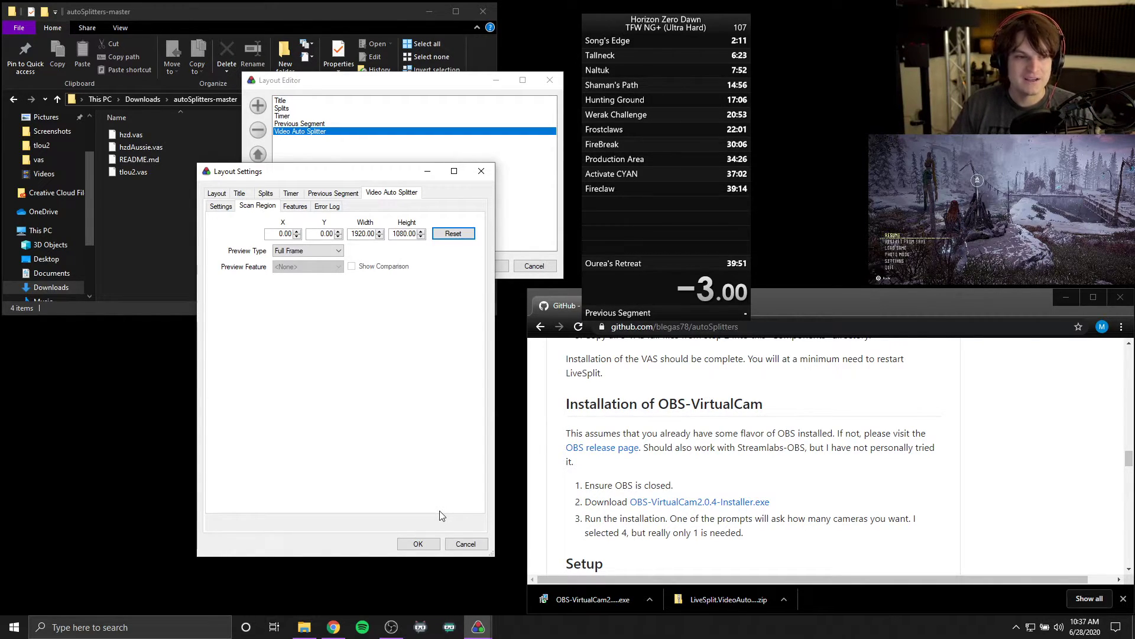
left_click(295, 207)
left_click(276, 206)
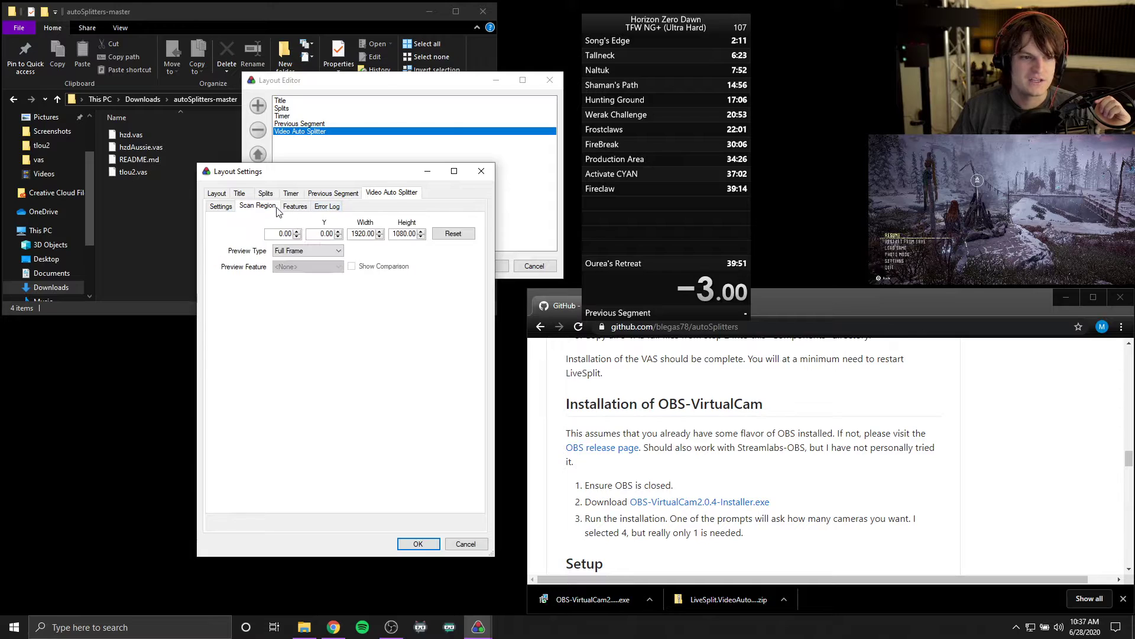
left_click(425, 547)
left_click(491, 266)
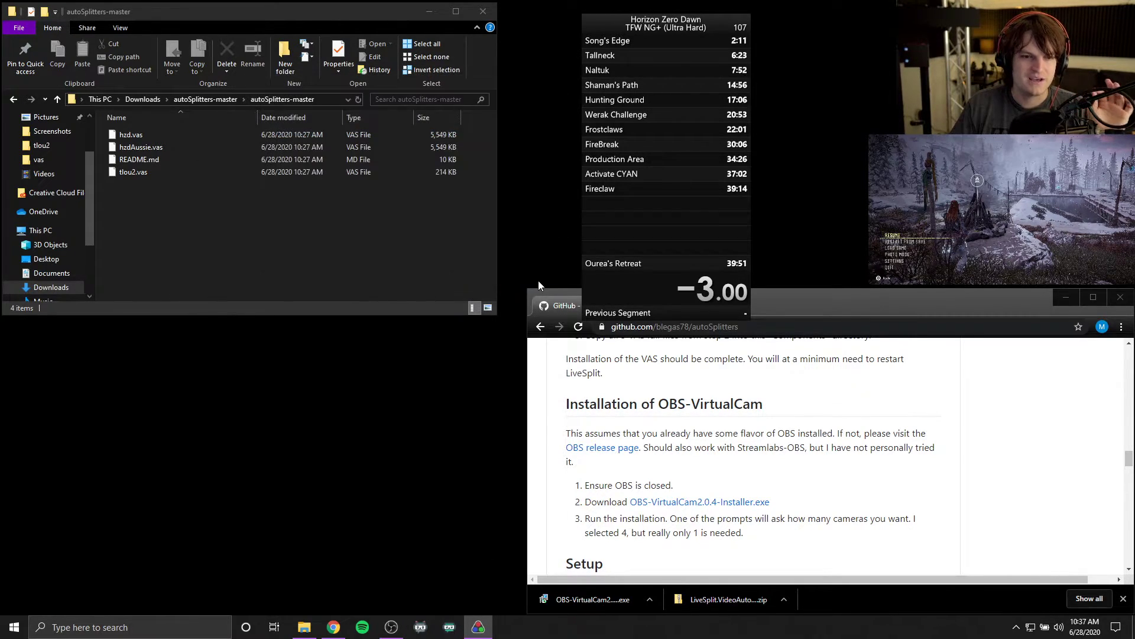
- Save the LiveSplit layout as demo in the inner autoSplitters-master folder
right_click(640, 247)
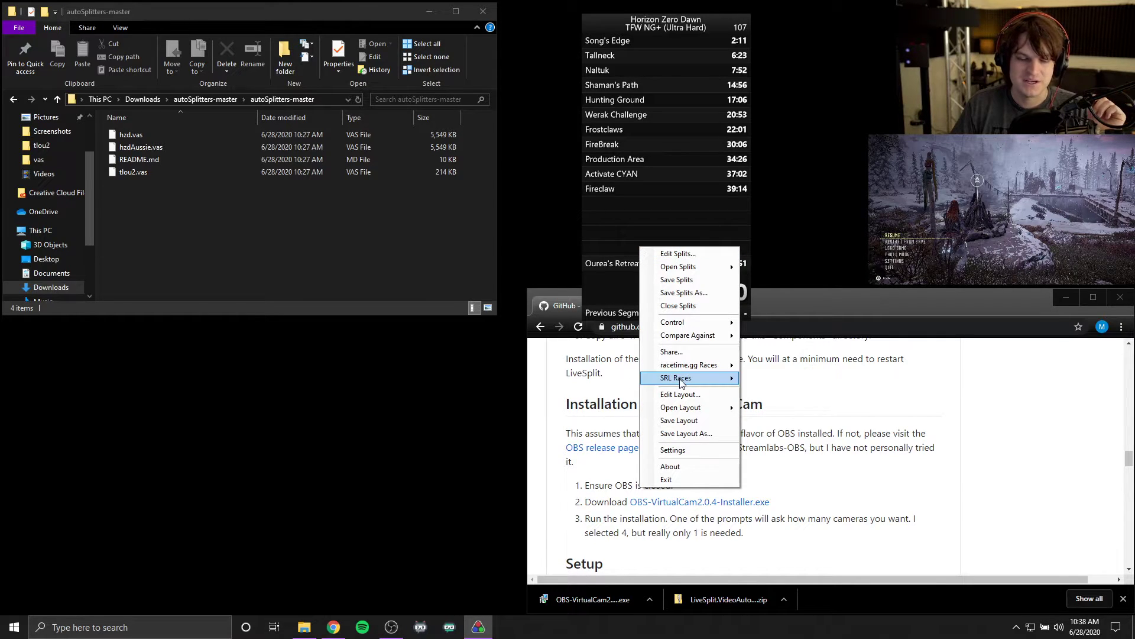
left_click(696, 420)
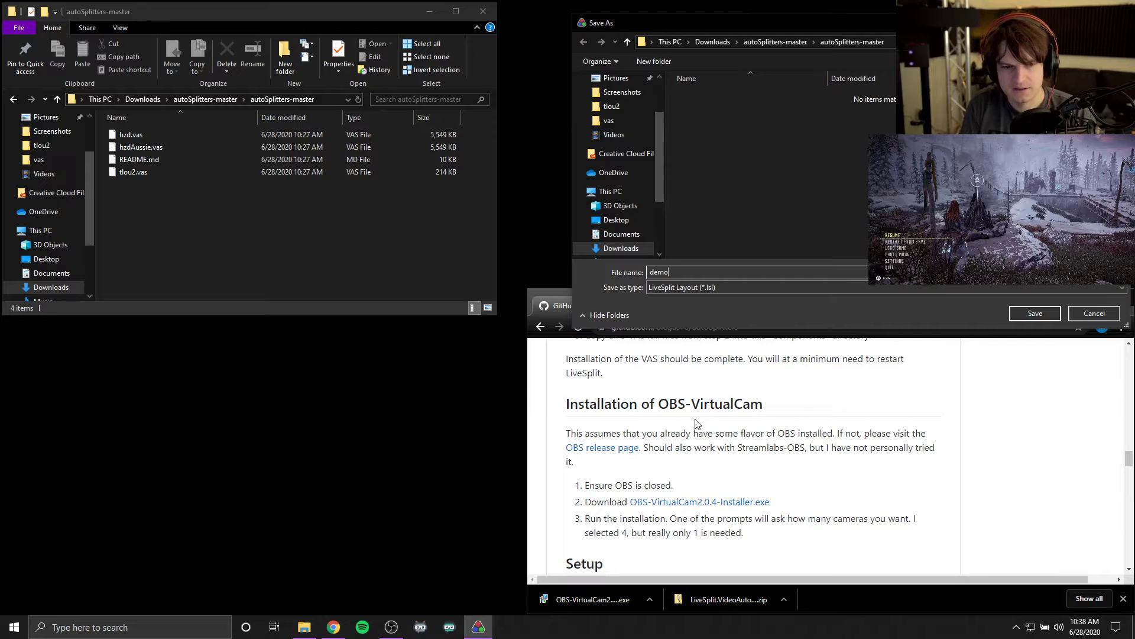
left_click(1035, 313)
- Exit LiveSplit, start it again, and decline the offered update
right_click(659, 210)
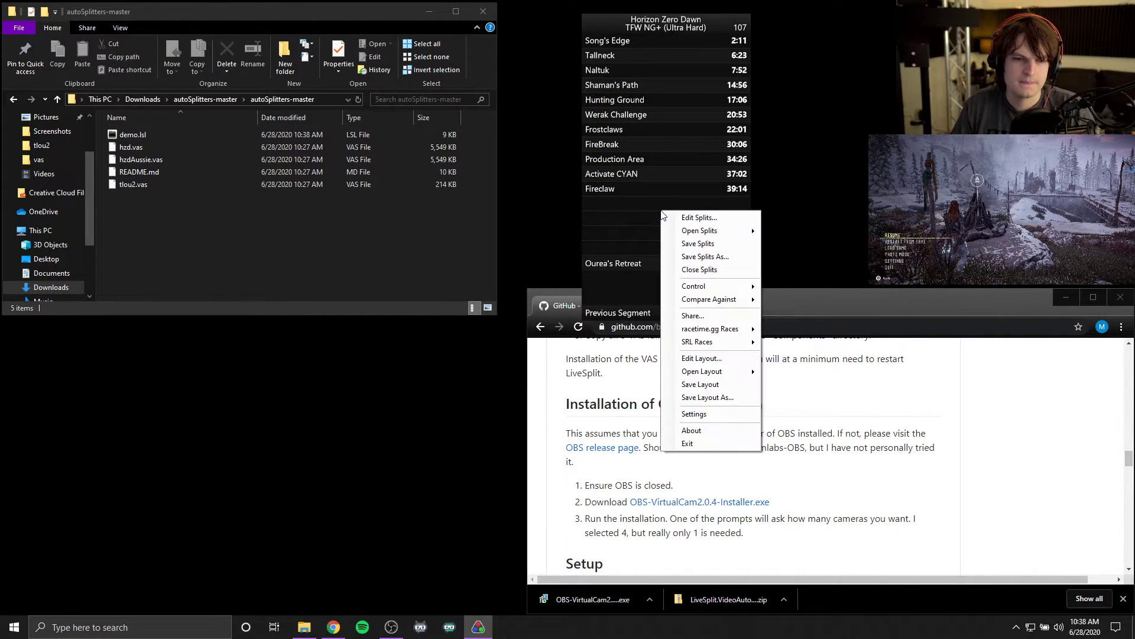
left_click(720, 441)
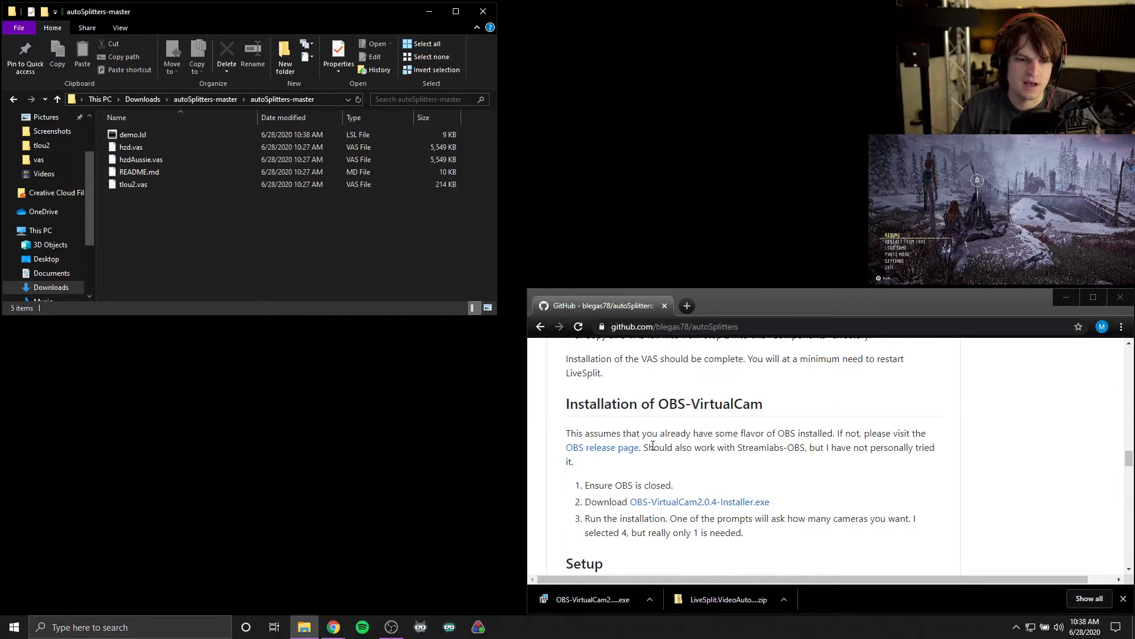
left_click(480, 628)
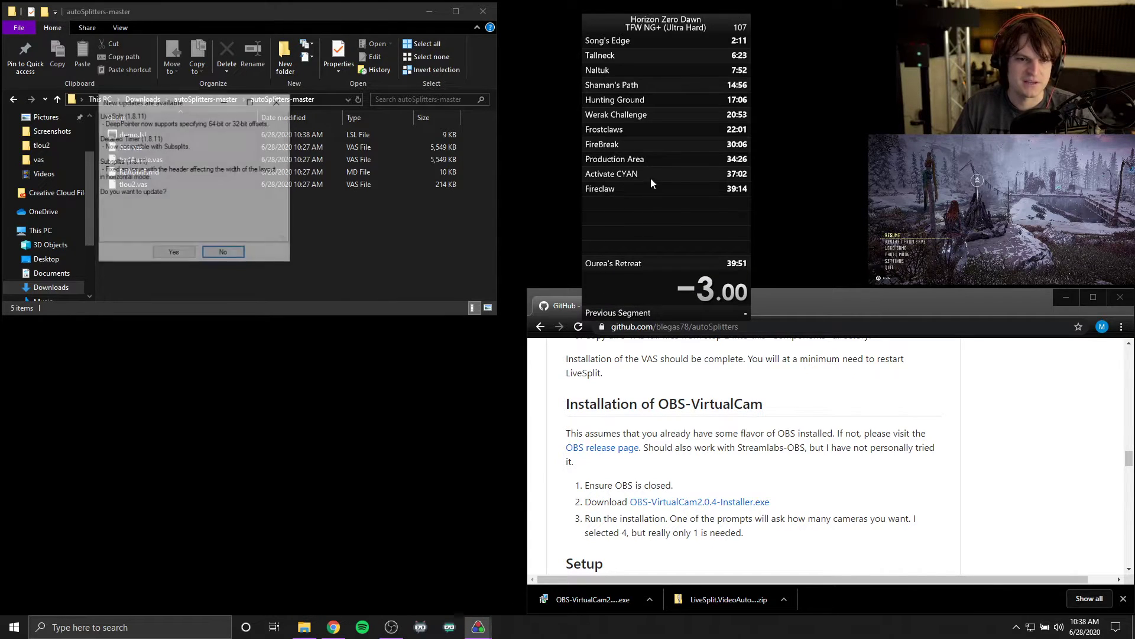
left_click(223, 251)
- Reopen the Video Auto Splitter's layout settings and check its game profile, capture device and scan region preview
right_click(647, 214)
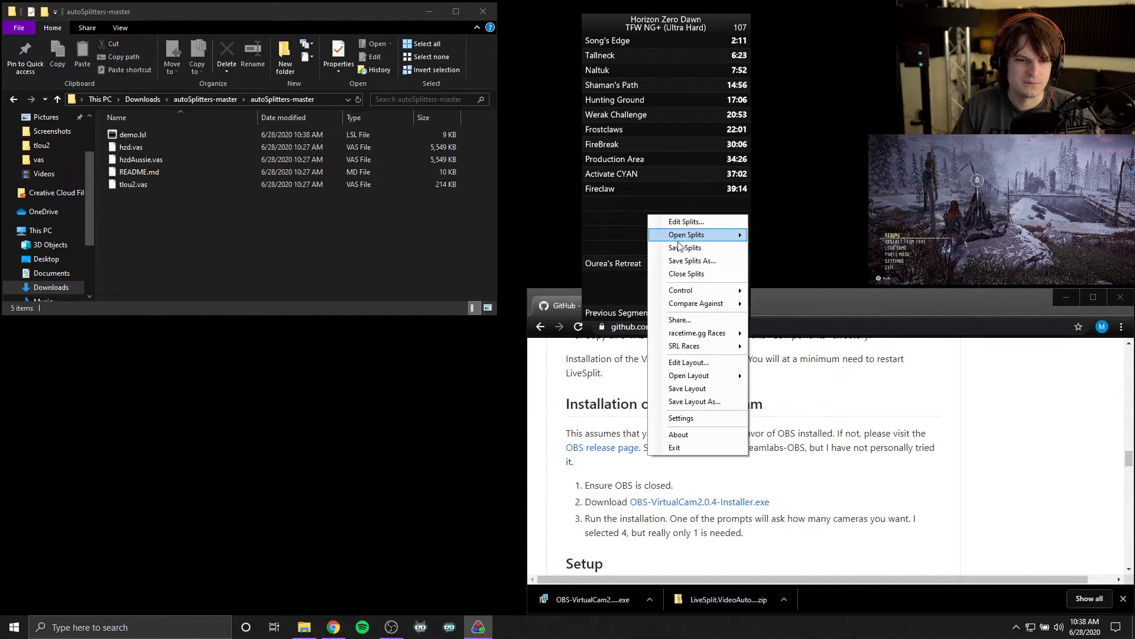
left_click(680, 362)
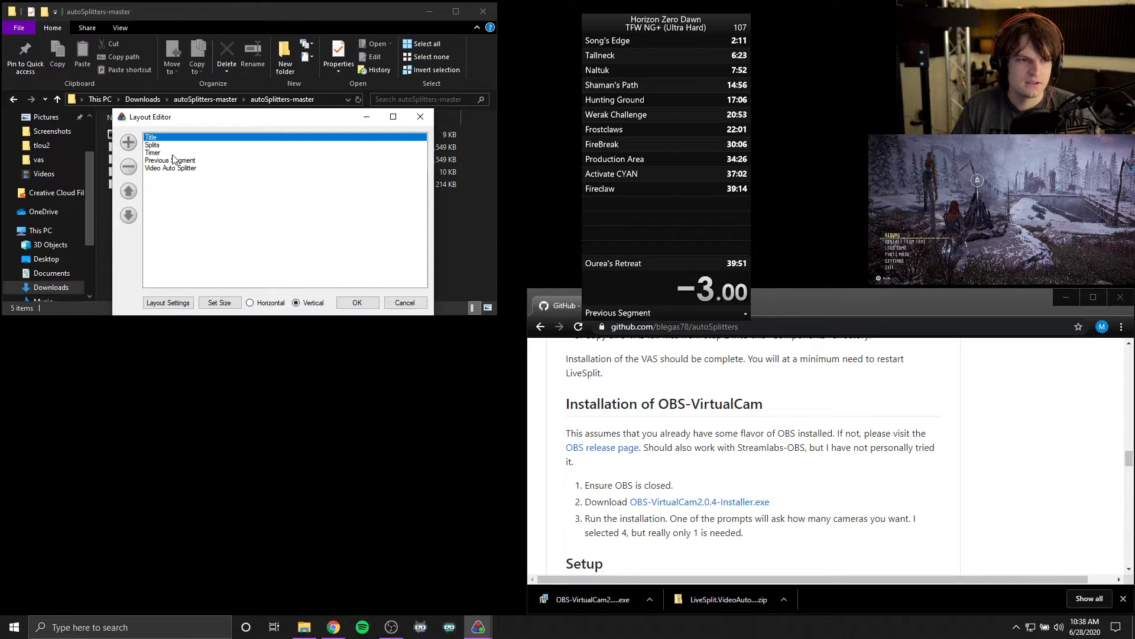
left_click(184, 306)
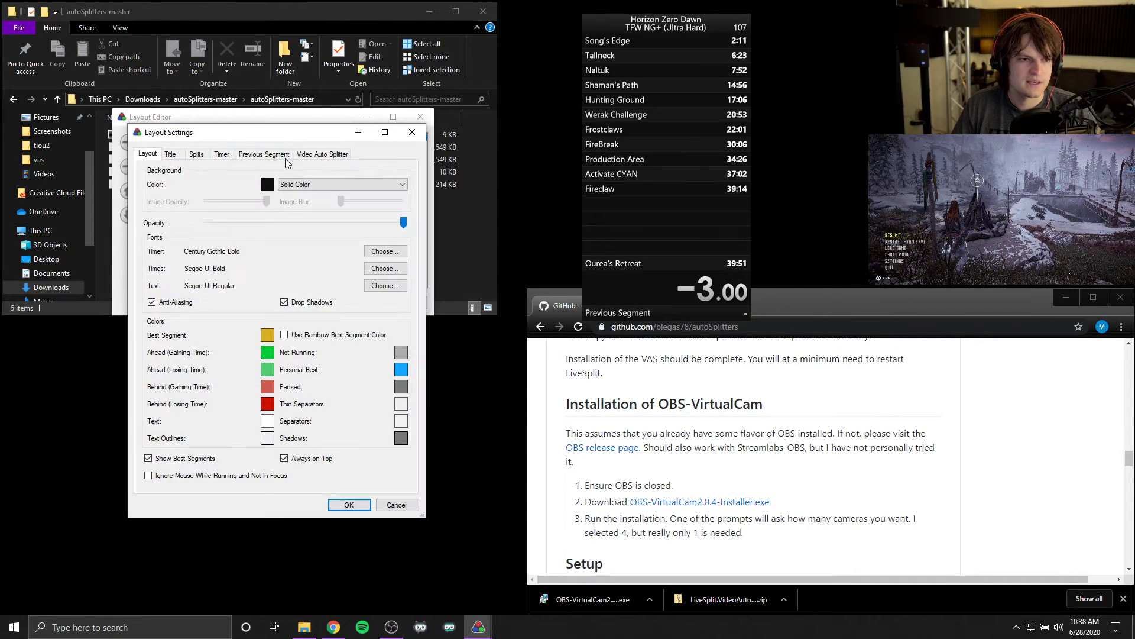
left_click(308, 156)
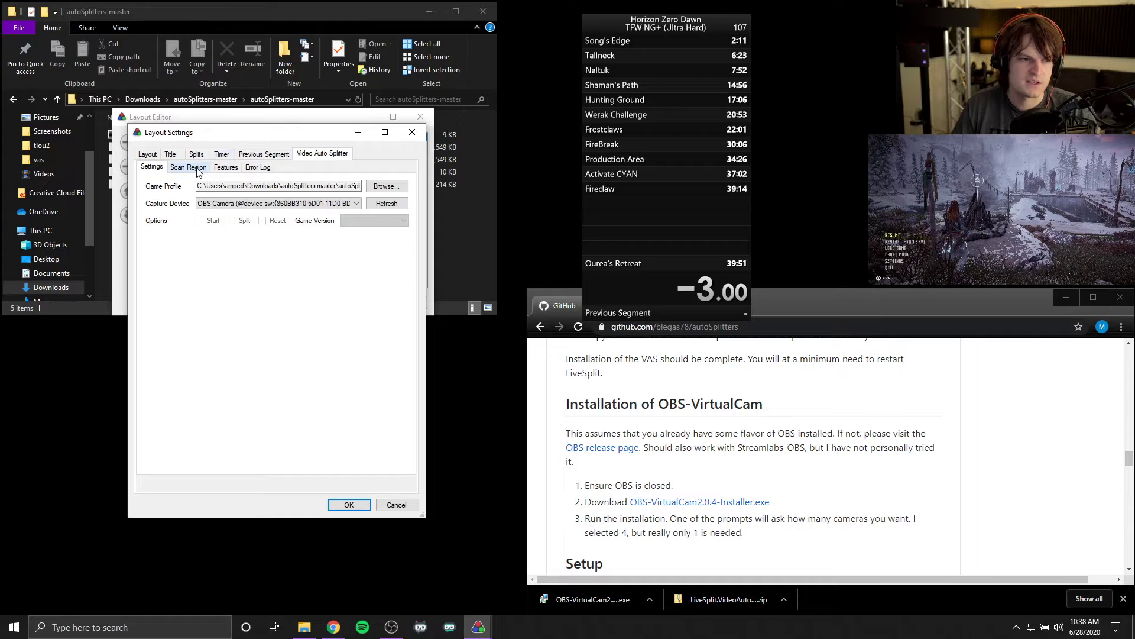
left_click(198, 168)
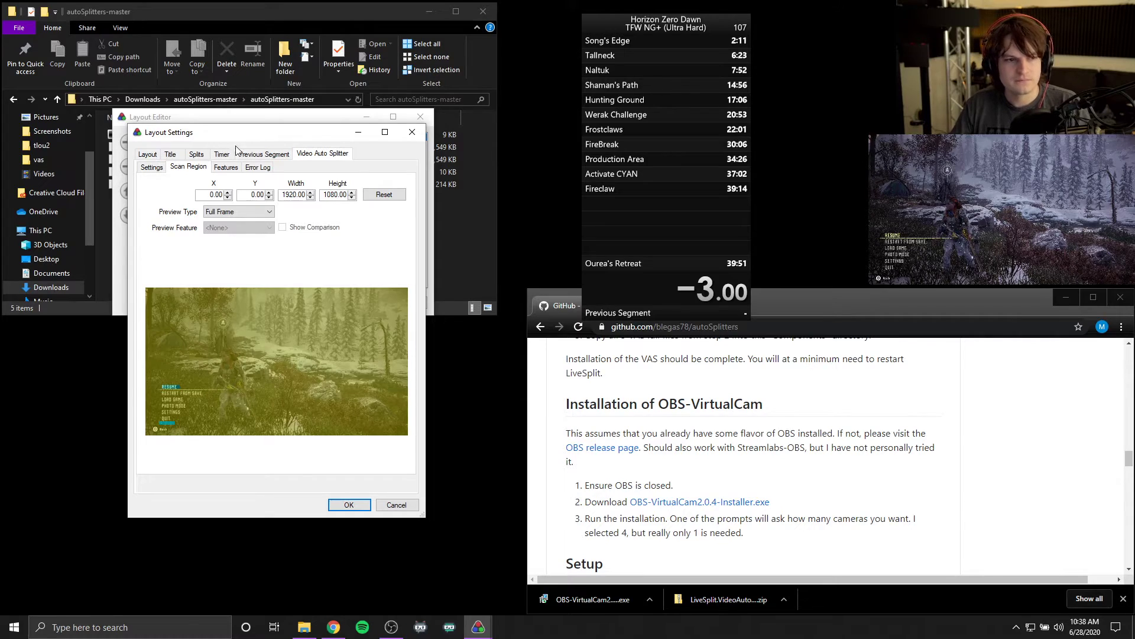
- Check the Video Auto Splitter's feature values and error log, and accept the layout settings and layout editor
left_click(225, 167)
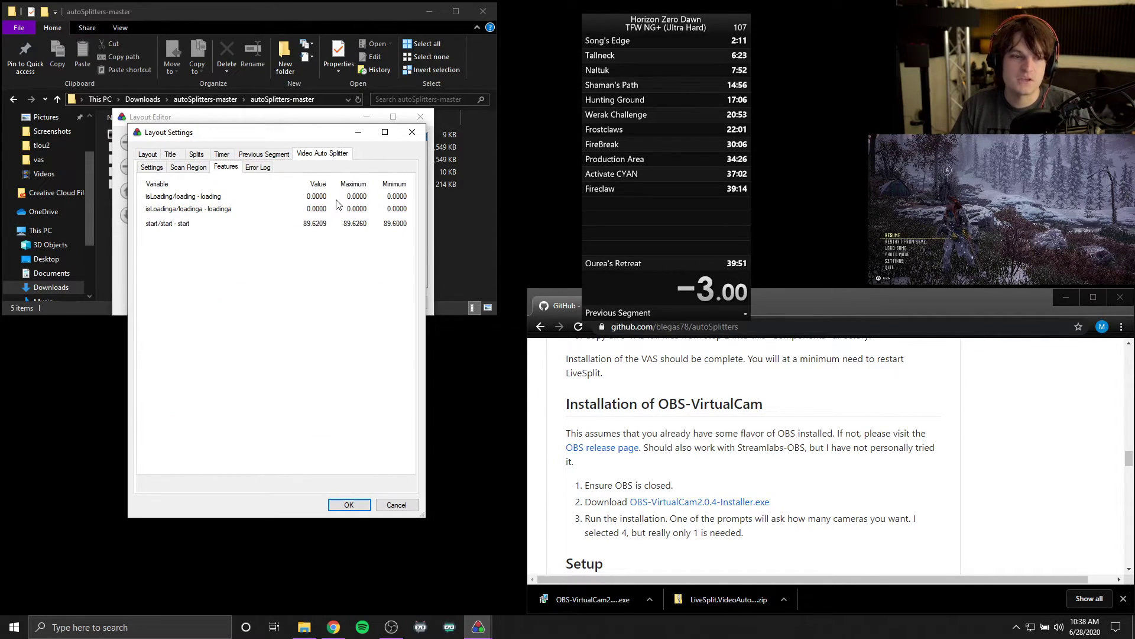
left_click(257, 167)
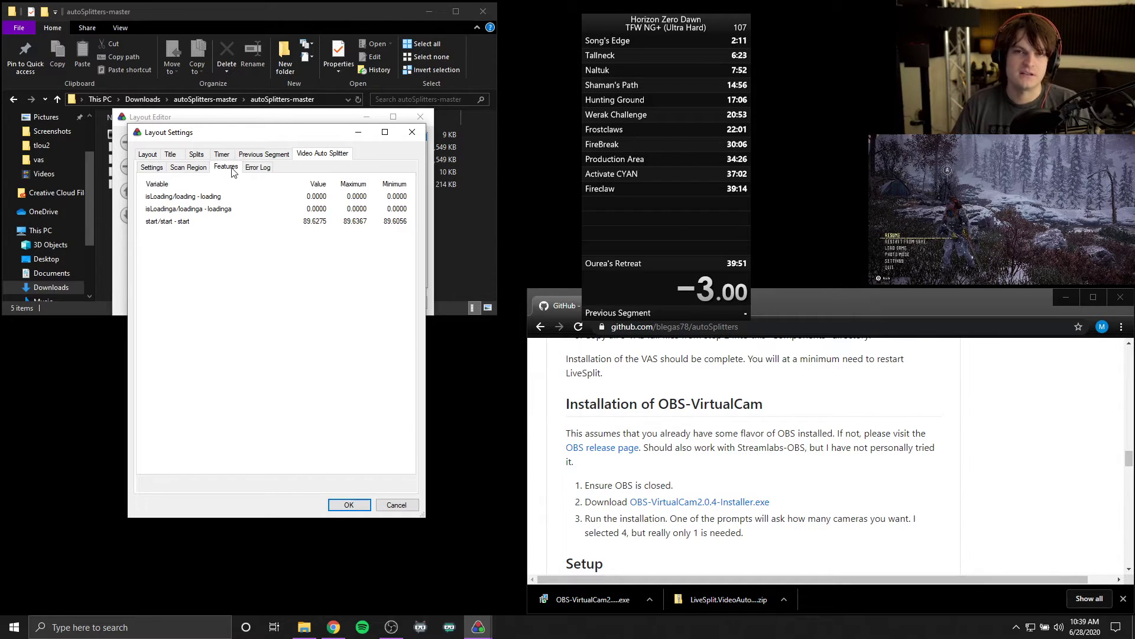
left_click(350, 506)
left_click(357, 304)
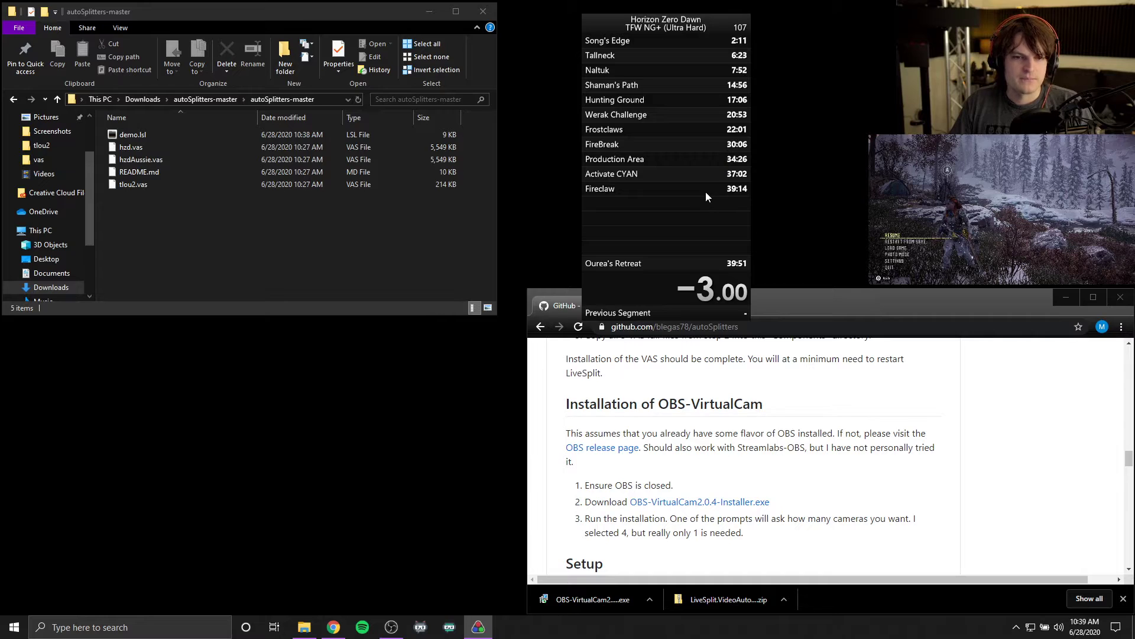
- Set the timer's comparison timing method to Game Time
right_click(657, 180)
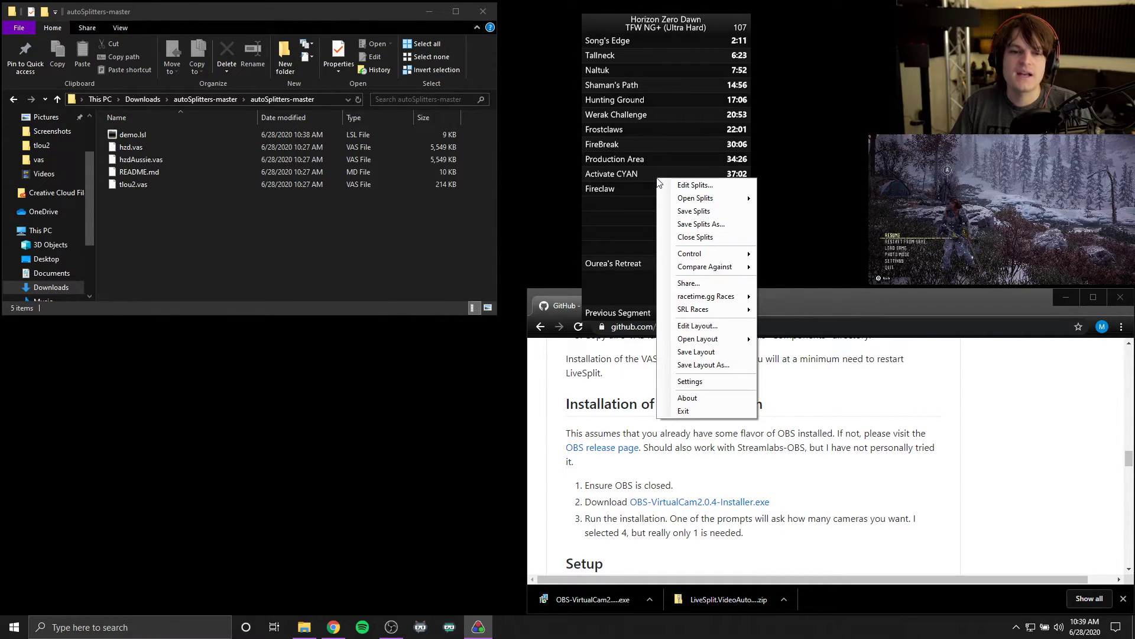
mouse_move(718, 267)
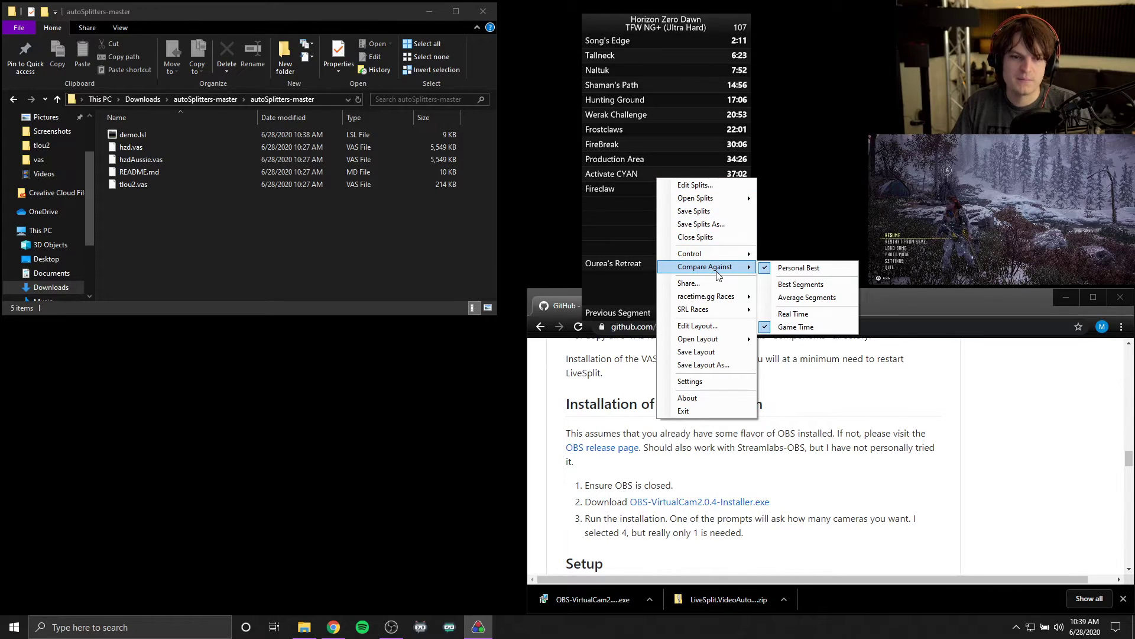
left_click(818, 330)
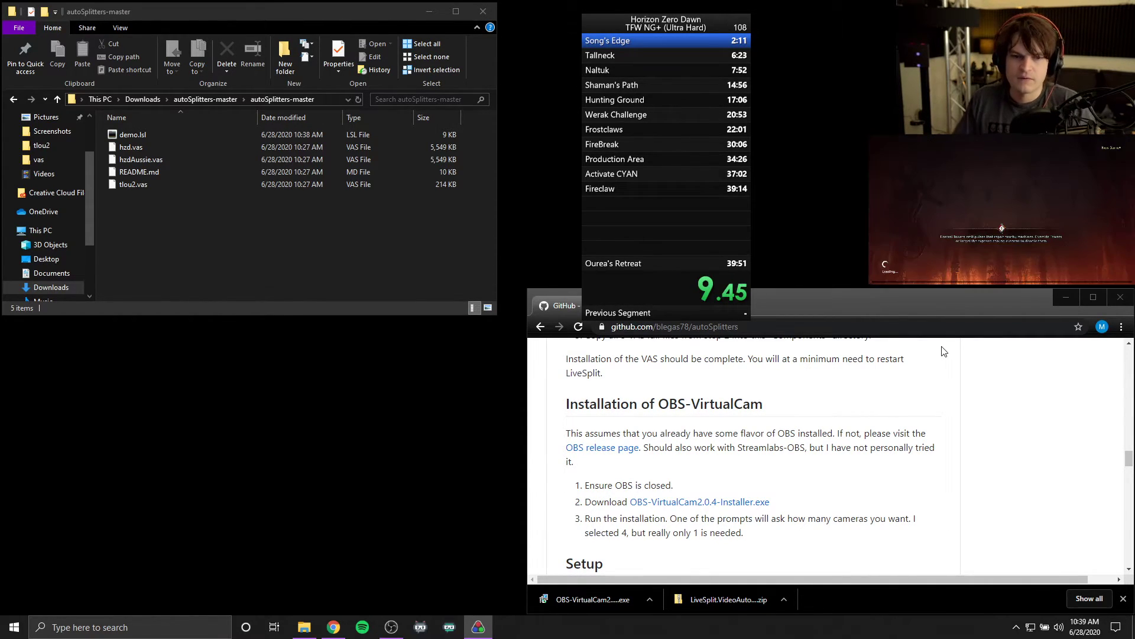
- Switch the running timer's comparison to Real Time to view the time including loads, and return it to Game Time
right_click(683, 176)
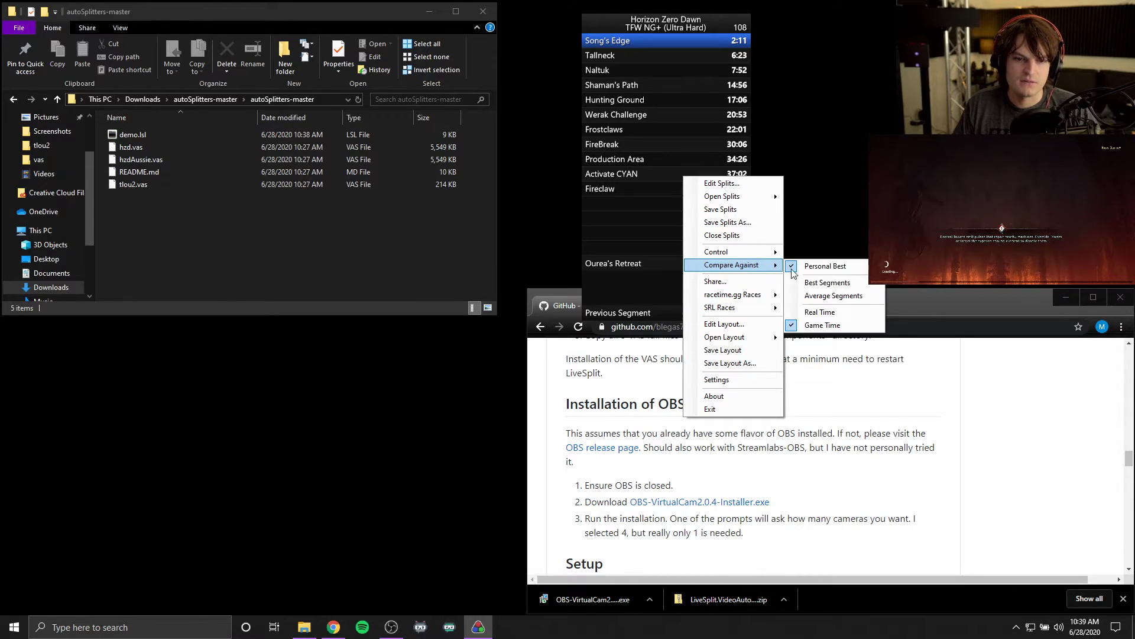
left_click(830, 325)
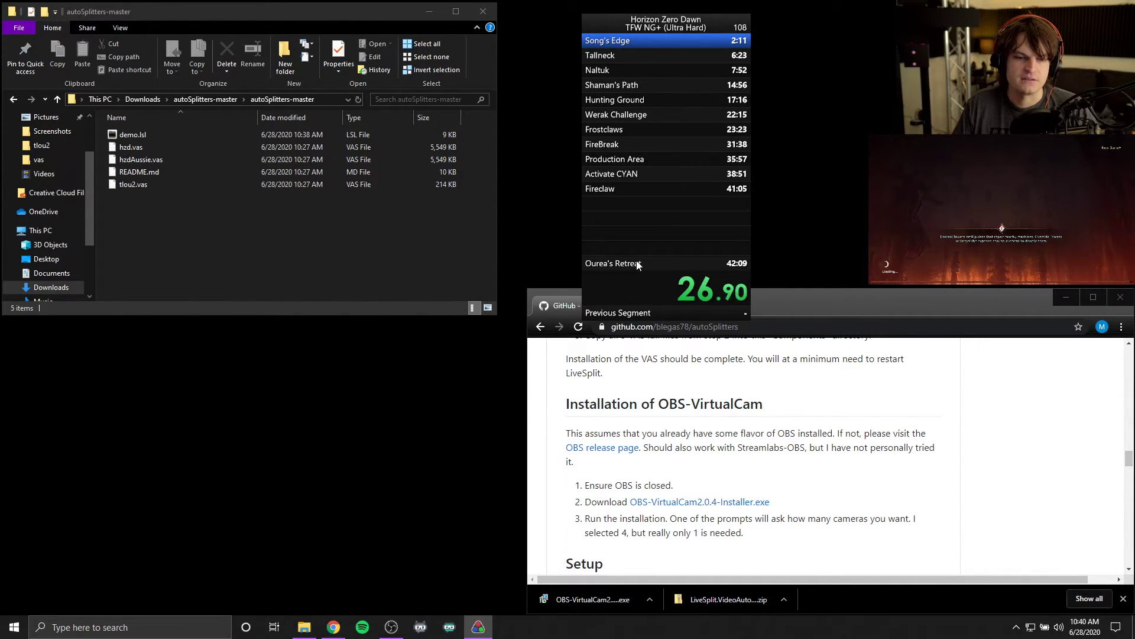
right_click(601, 290)
mouse_move(650, 380)
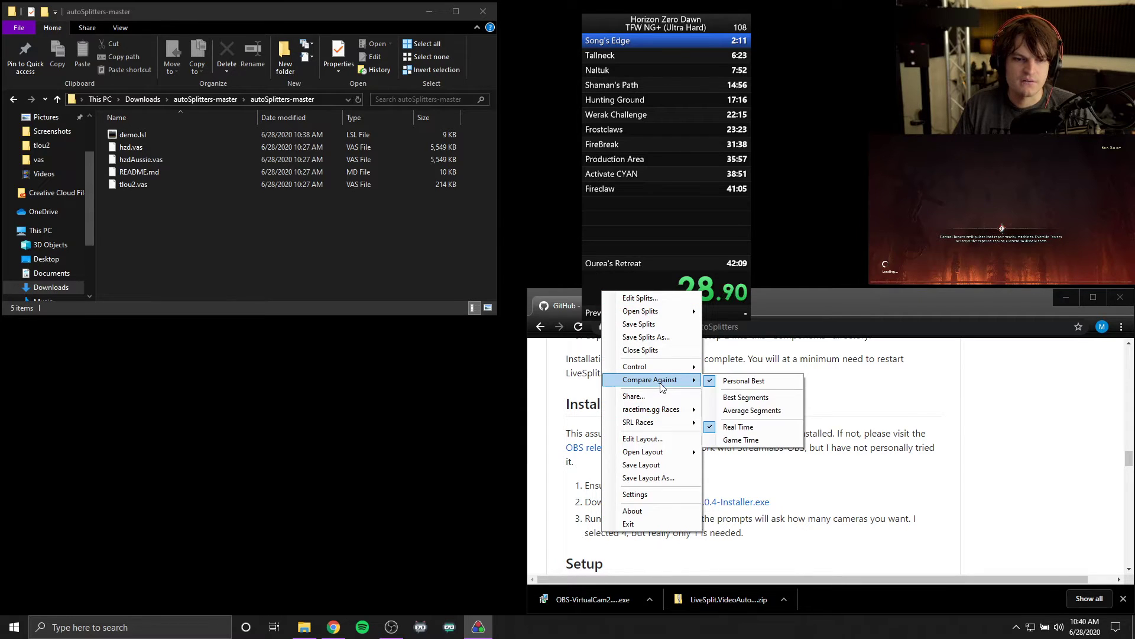
left_click(739, 438)
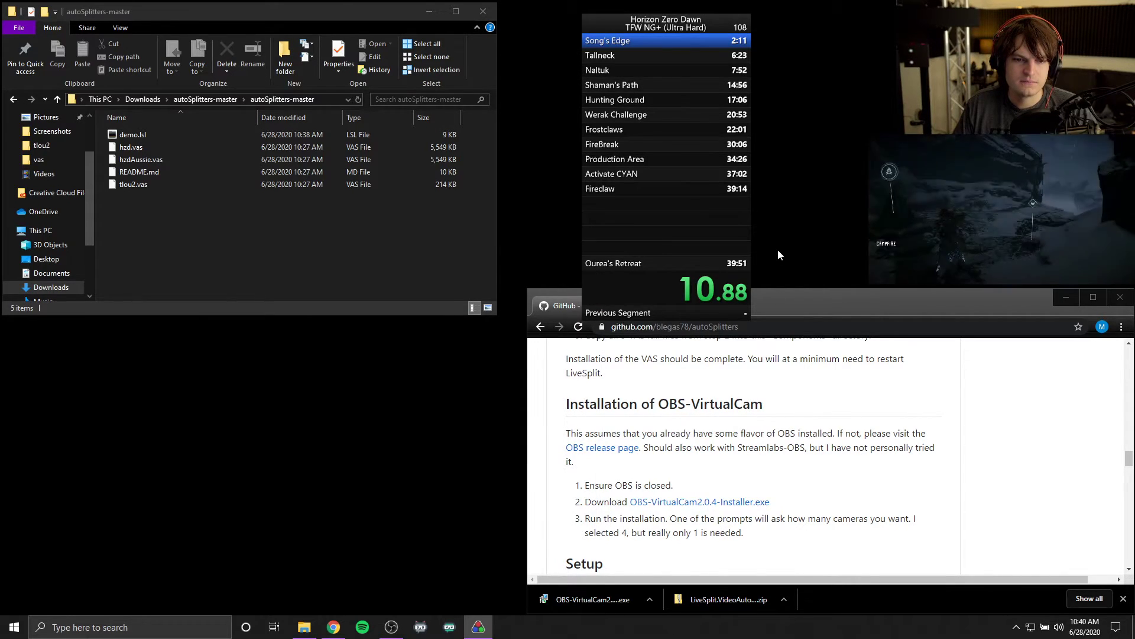